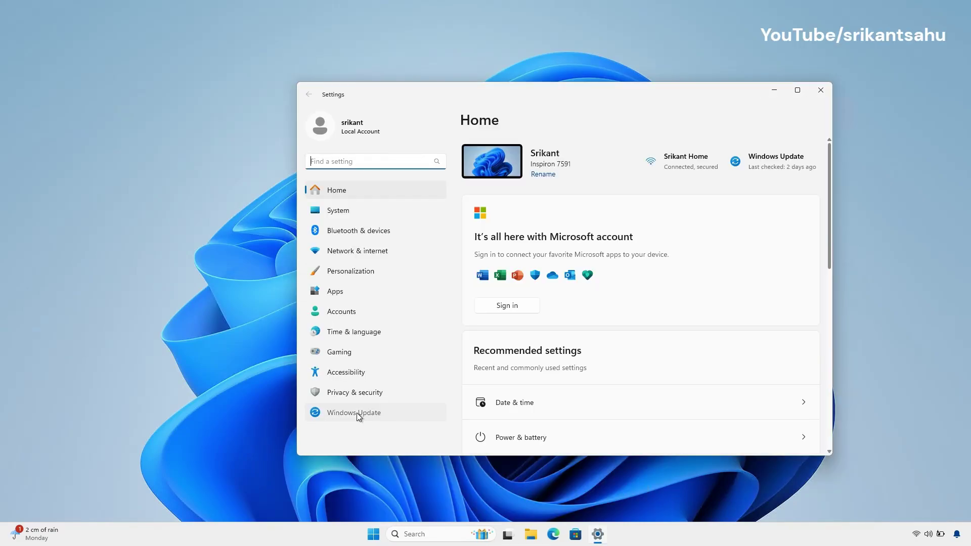
# Step: Go to the Windows Update page in Settings and run Check for updates
pyautogui.click(357, 412)
pyautogui.click(776, 173)
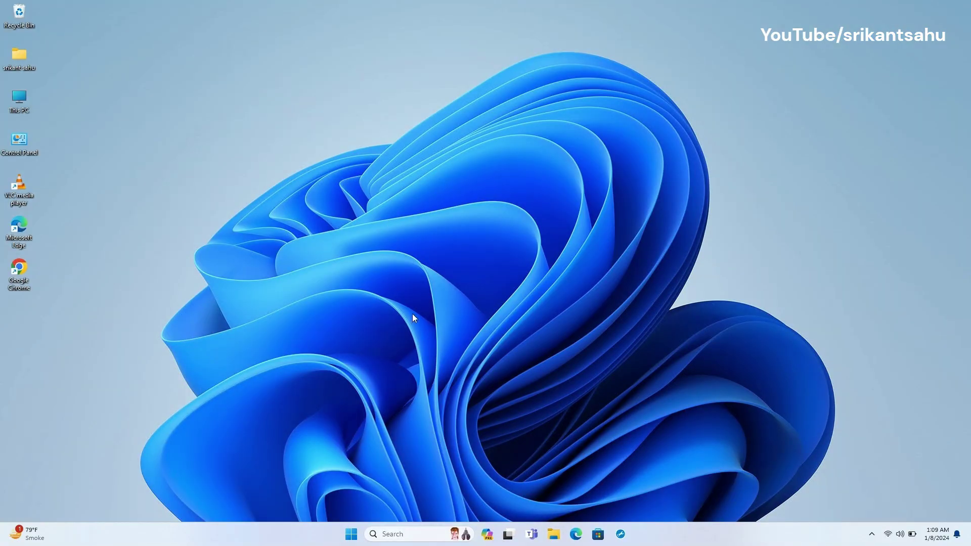
# Step: Launch Settings from Start and run the Windows Update troubleshooter under System > Troubleshoot > Other troubleshooters
pyautogui.click(351, 534)
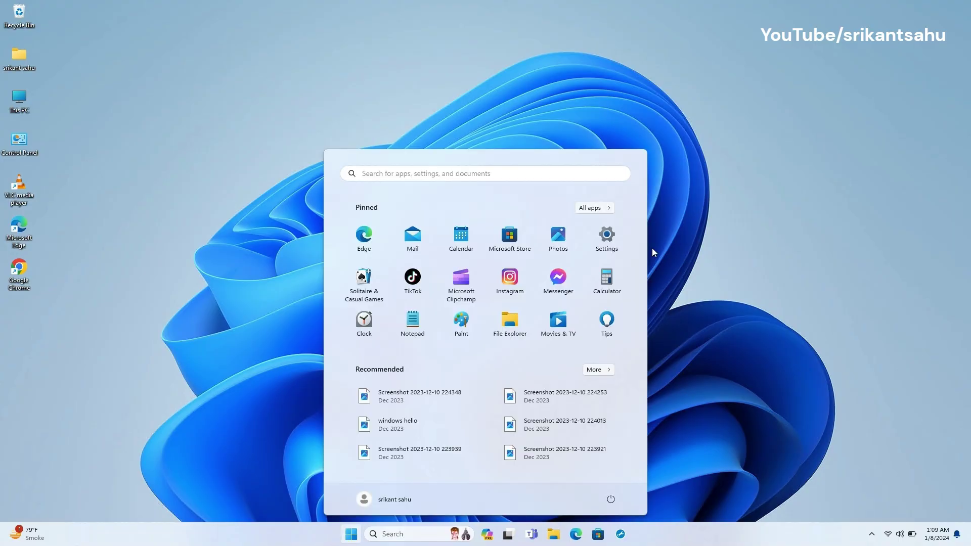
pyautogui.click(601, 239)
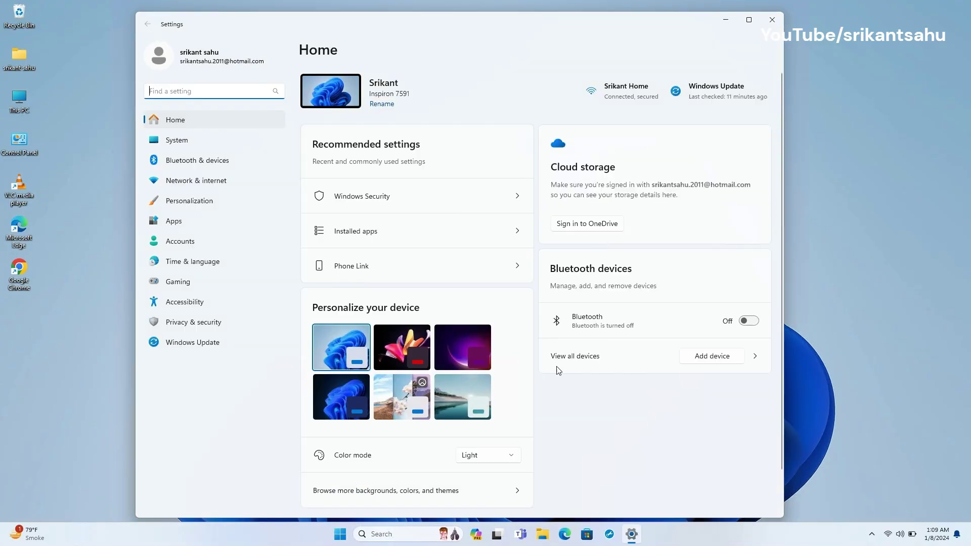
pyautogui.click(183, 143)
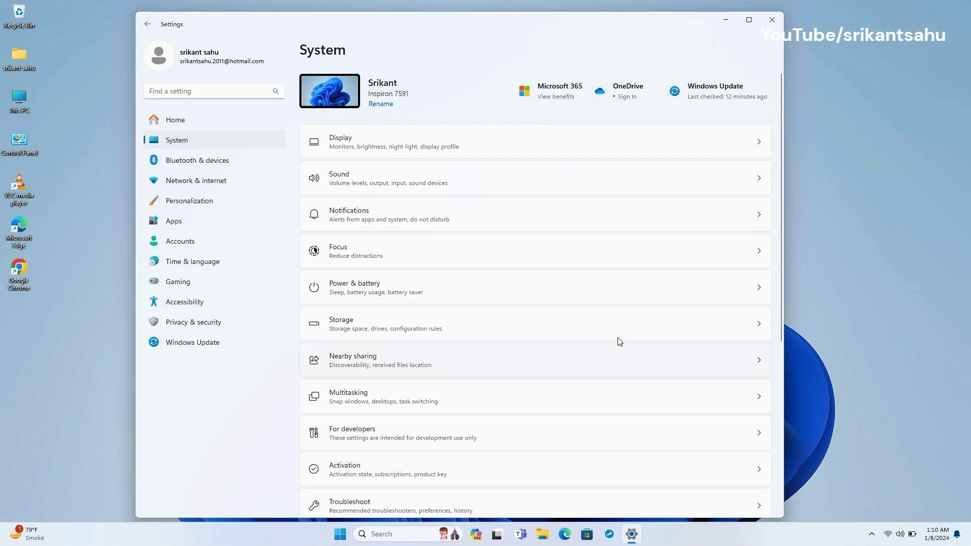
pyautogui.scroll(-2, 523, 438)
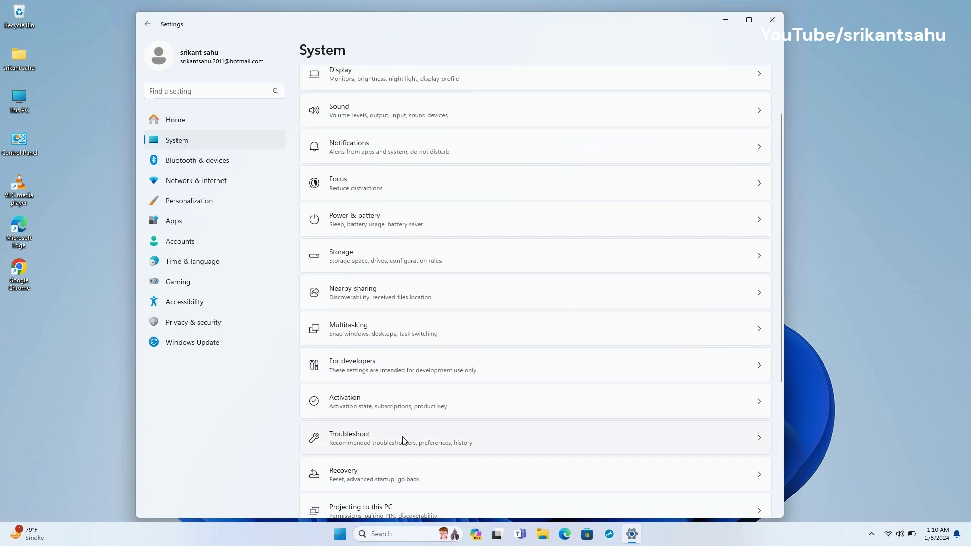
pyautogui.click(701, 439)
pyautogui.click(467, 218)
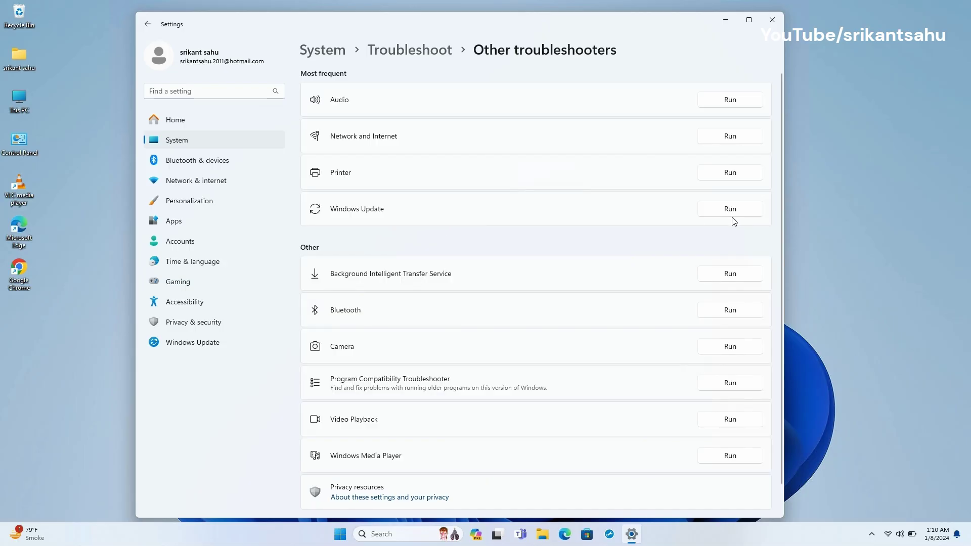
pyautogui.click(729, 211)
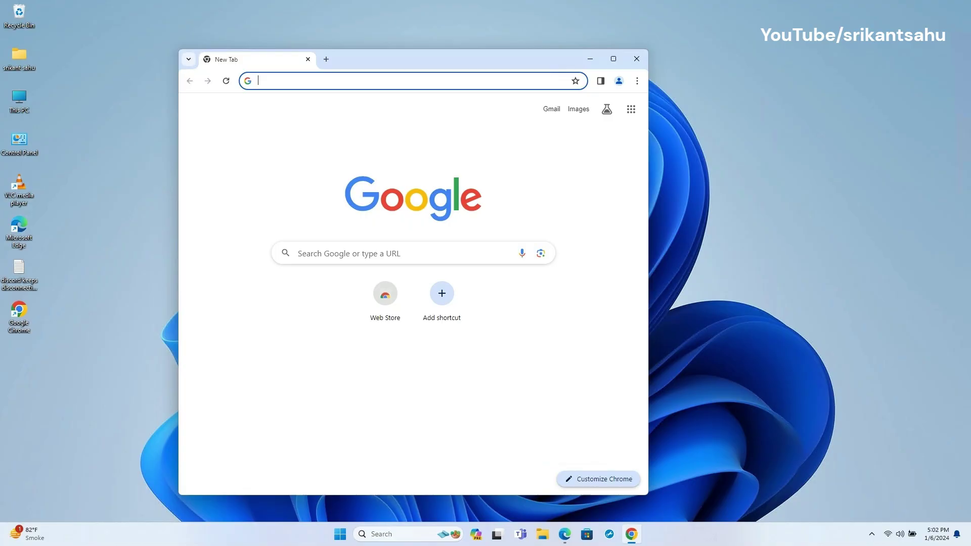
# Step: Start a continuous ping to google.com from the Run dialog to check internet connectivity
pyautogui.click(590, 59)
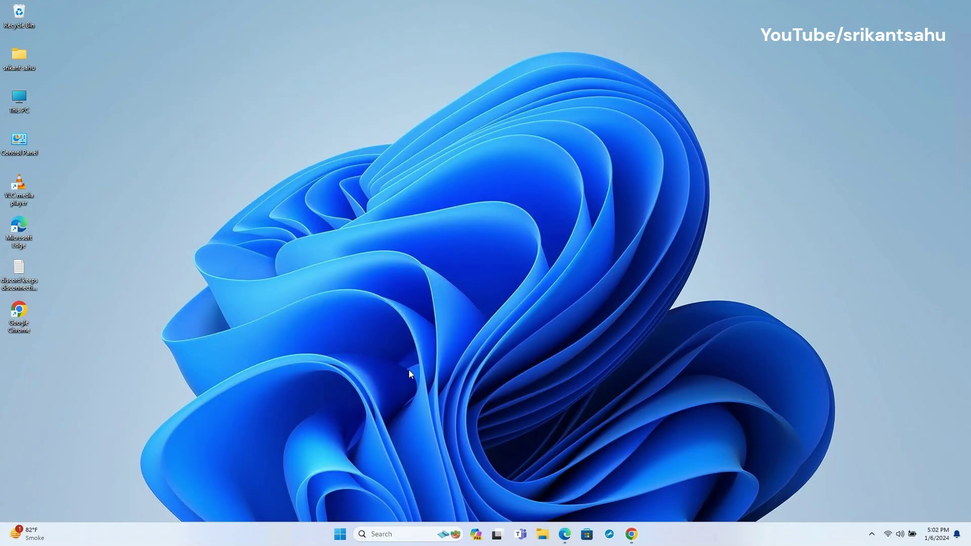
pyautogui.press('super+r')
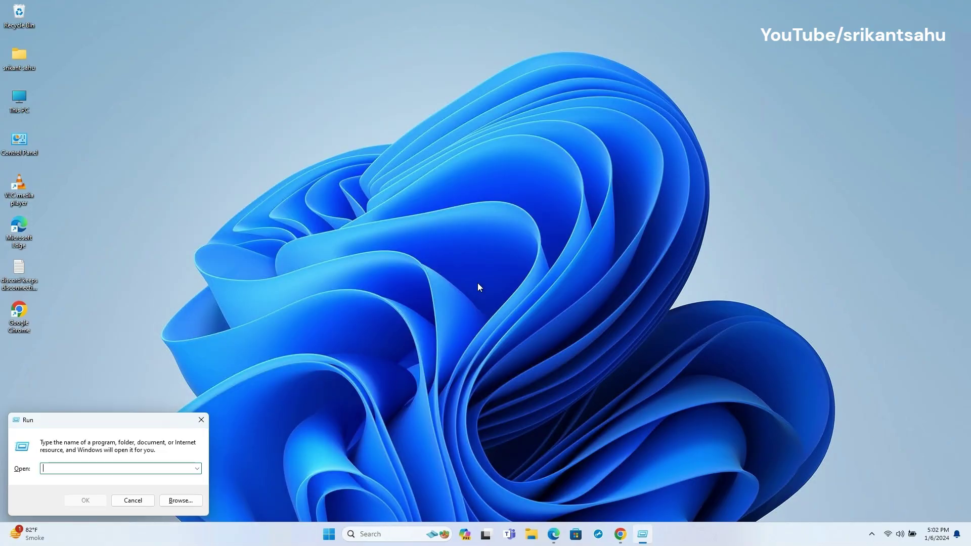
pyautogui.write('ping google')
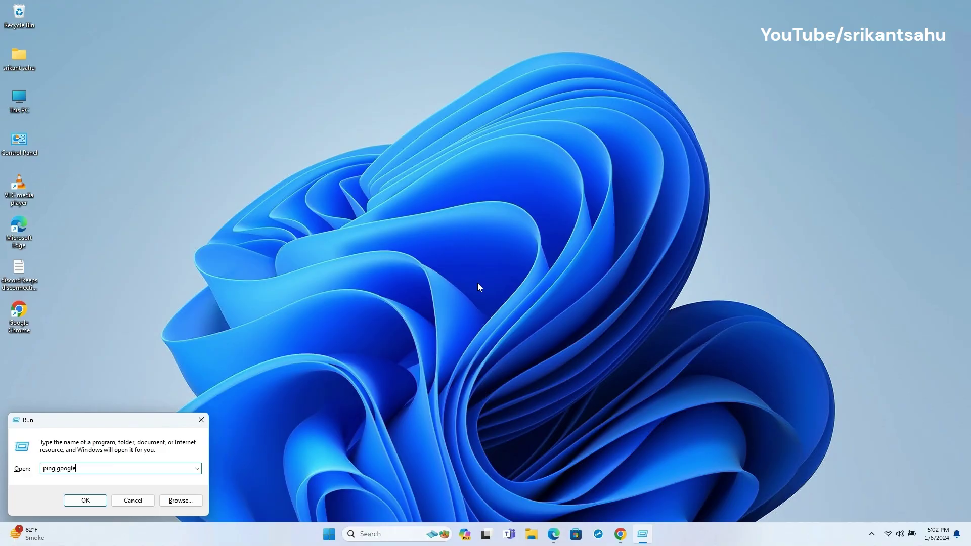
pyautogui.write('.com -t')
pyautogui.press('Return')
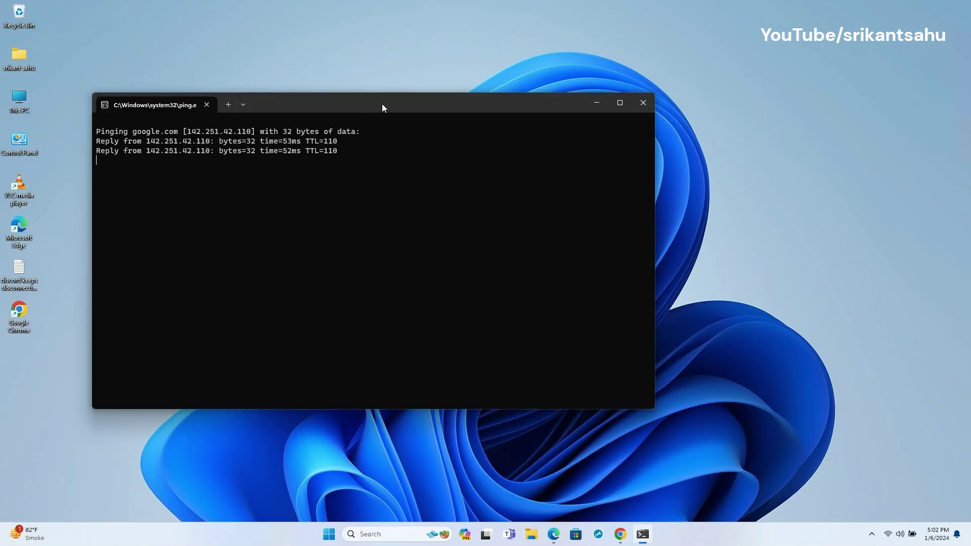
pyautogui.moveTo(381, 105); pyautogui.dragTo(308, 59)
# Step: Search Google for 'speed test' in Chrome
pyautogui.click(620, 534)
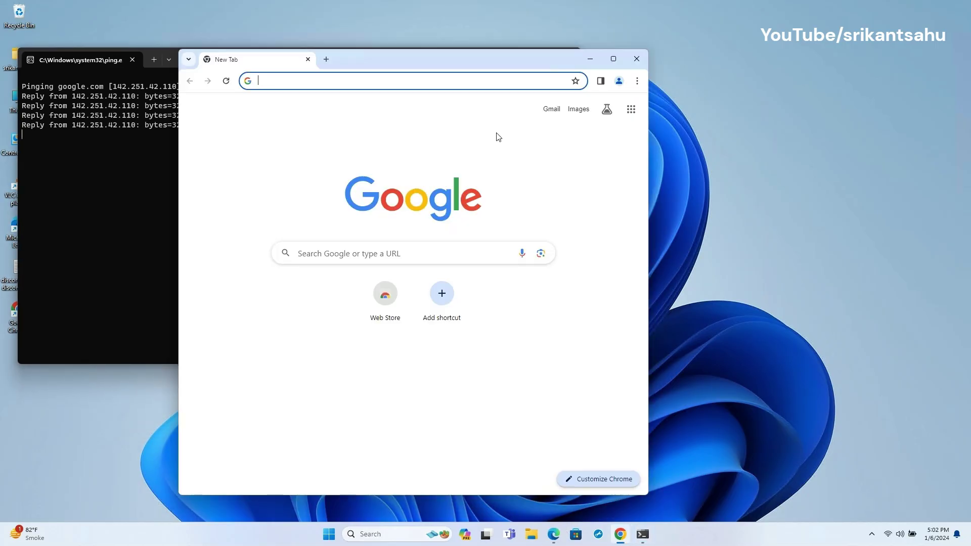
pyautogui.moveTo(449, 60); pyautogui.dragTo(596, 72)
pyautogui.write('s')
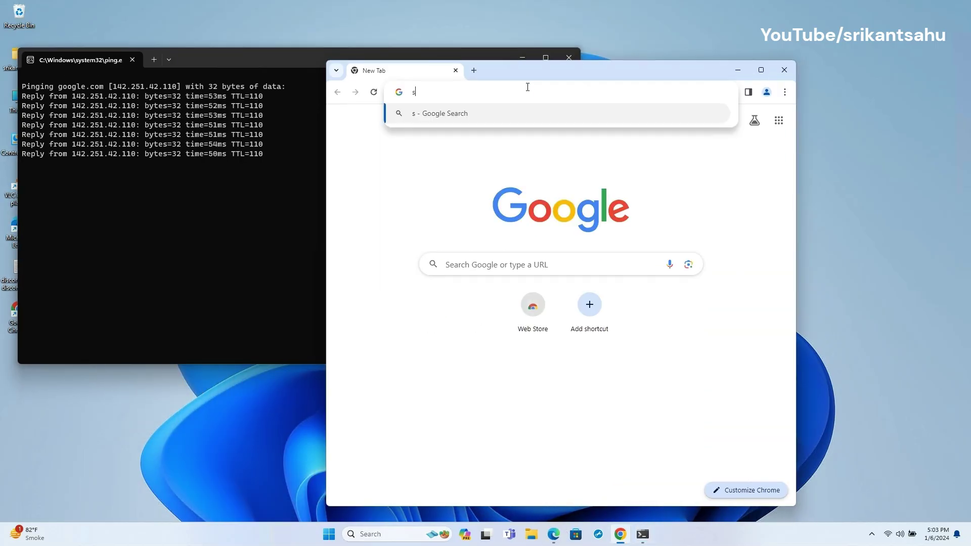
pyautogui.write('peed test')
pyautogui.press('Return')
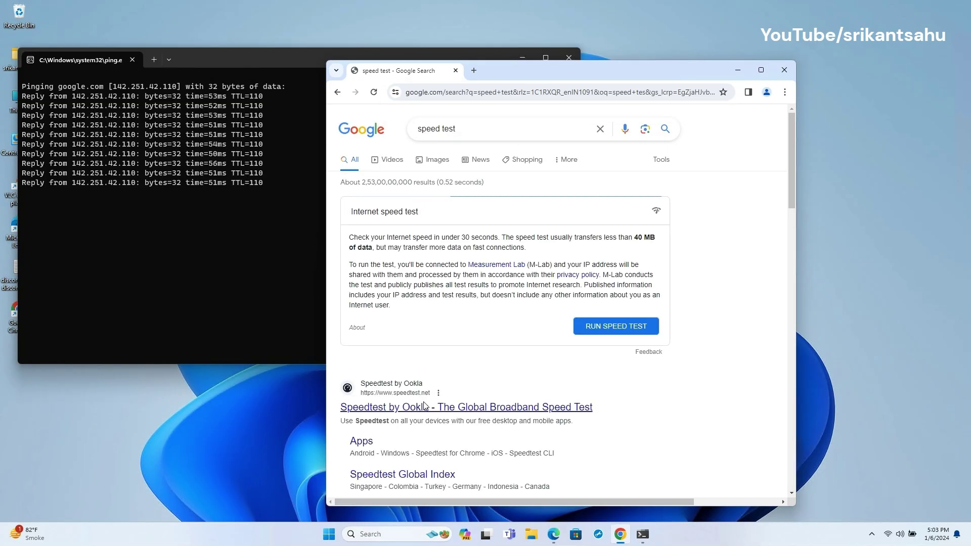
# Step: Run the Speedtest by Ookla test, accepting the consent notice and blocking location access
pyautogui.click(424, 406)
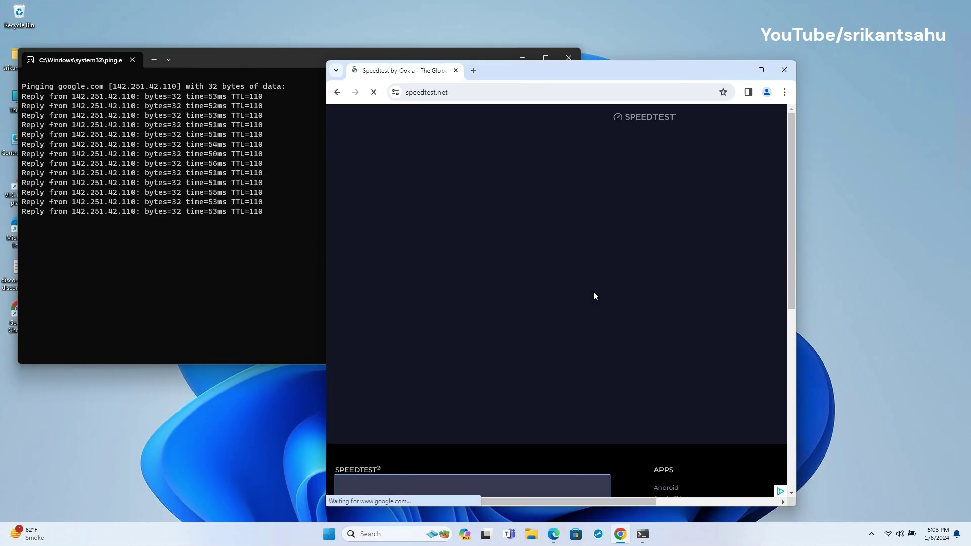
pyautogui.click(558, 474)
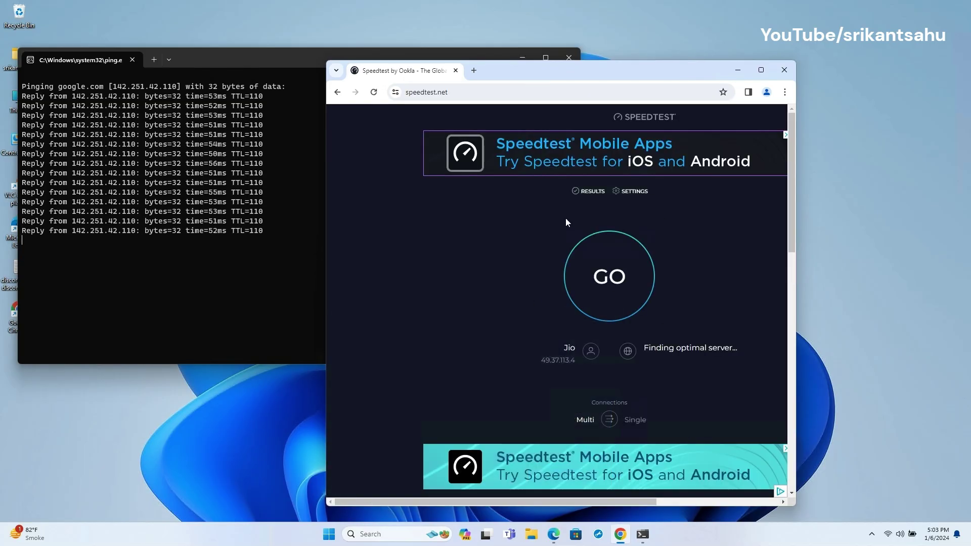
pyautogui.click(626, 277)
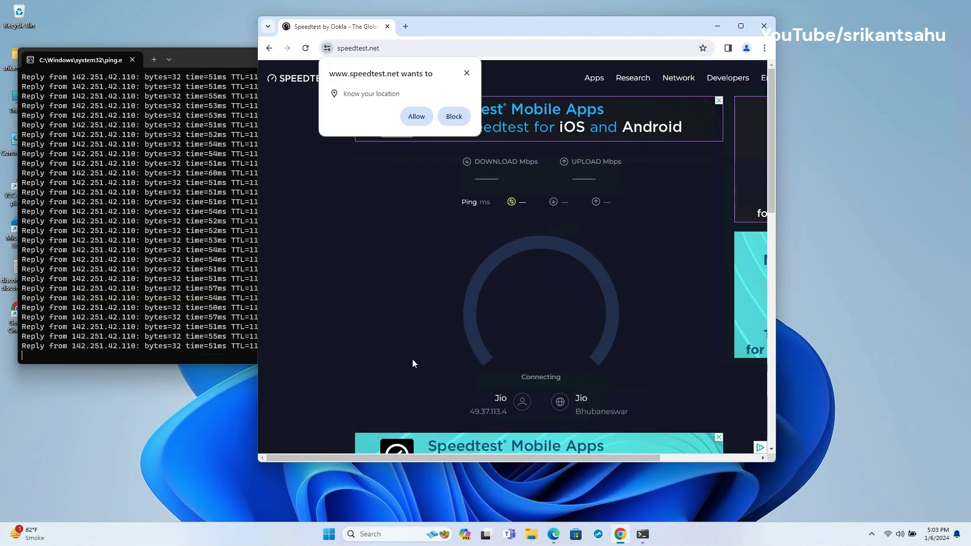
pyautogui.click(455, 116)
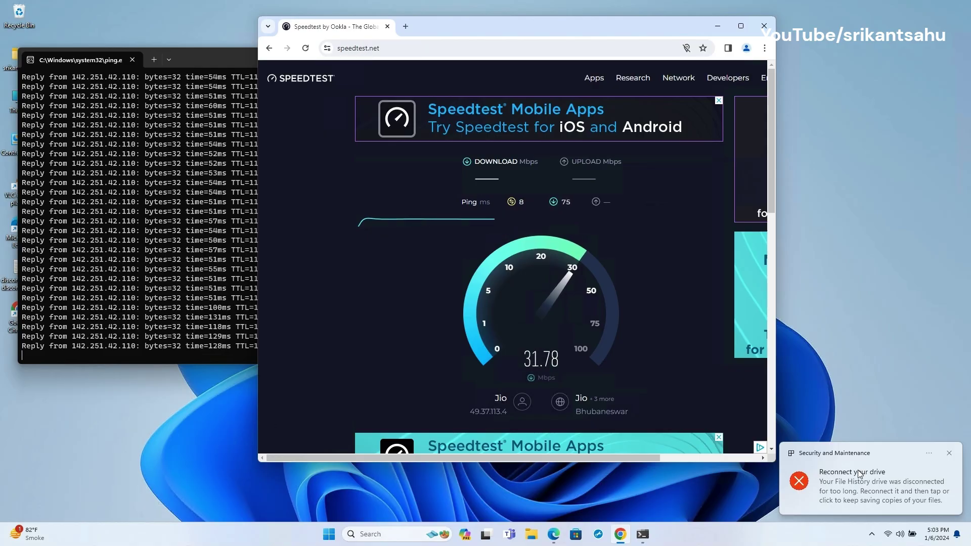
pyautogui.click(949, 453)
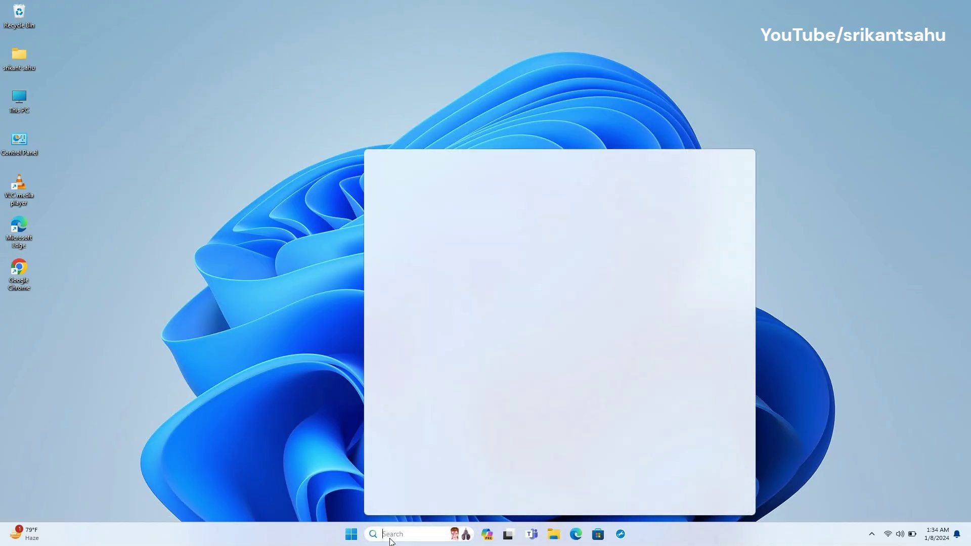
# Step: Open the Services console from search and stop the Windows Update service
pyautogui.write('ser')
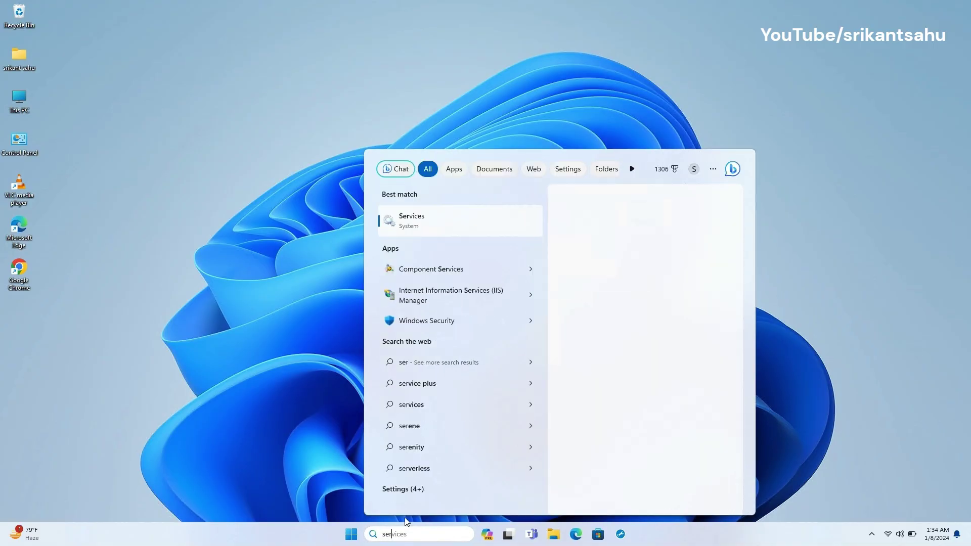
pyautogui.click(429, 216)
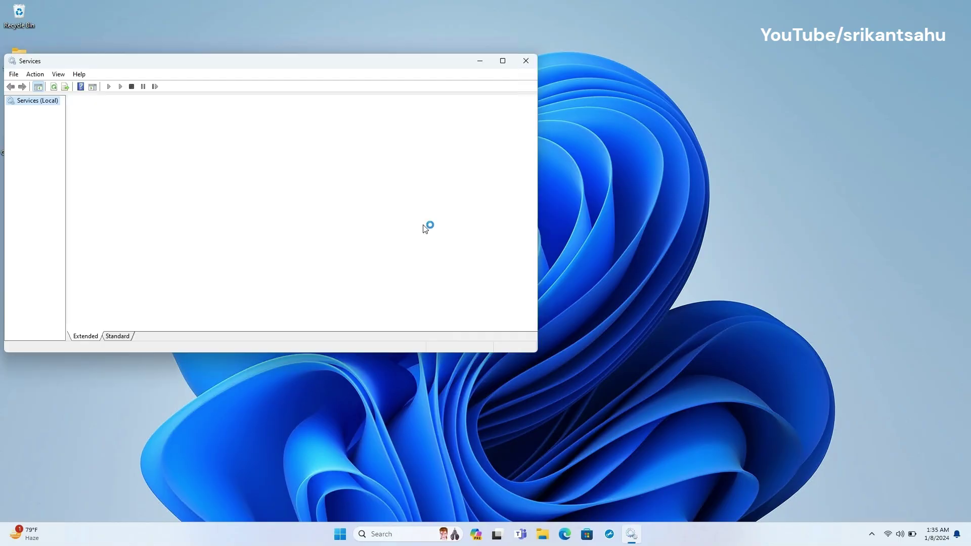
pyautogui.moveTo(260, 61); pyautogui.dragTo(341, 40)
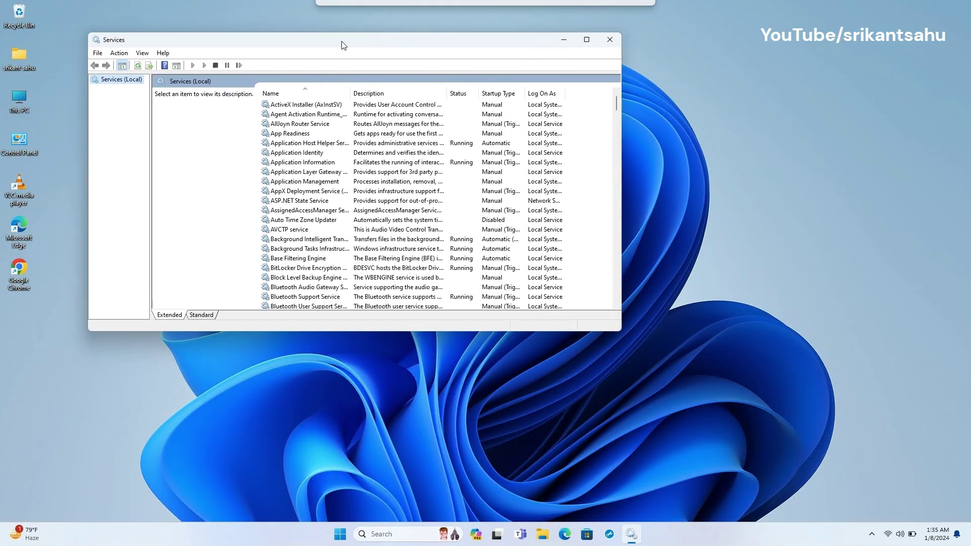
pyautogui.scroll(-7, 369, 260)
pyautogui.click(336, 251)
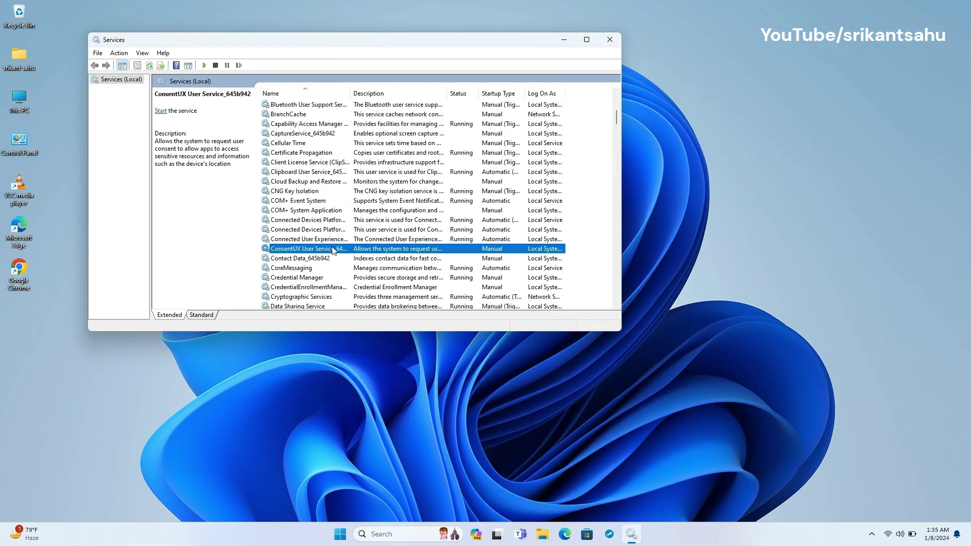
pyautogui.press('w')
pyautogui.scroll(-10, 336, 258)
pyautogui.scroll(-2, 336, 258)
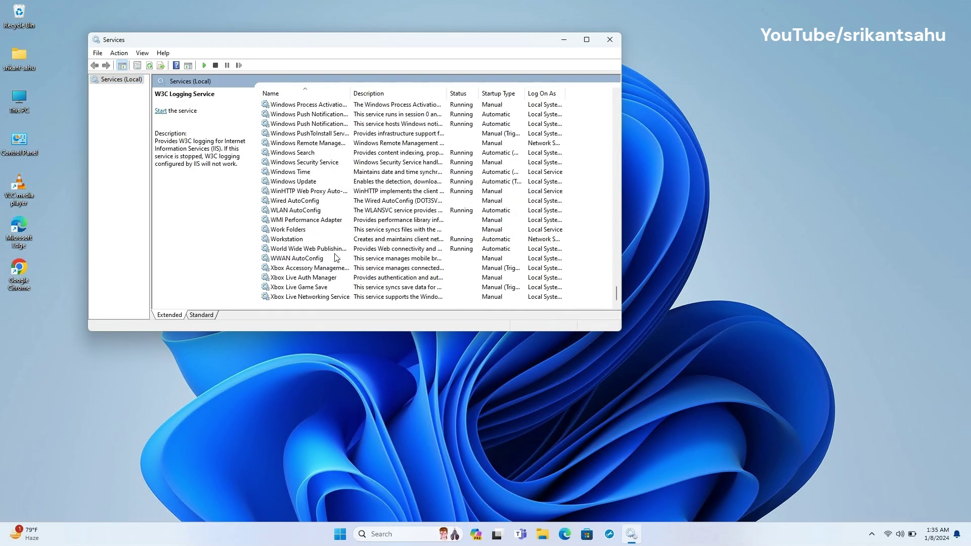
pyautogui.click(303, 185)
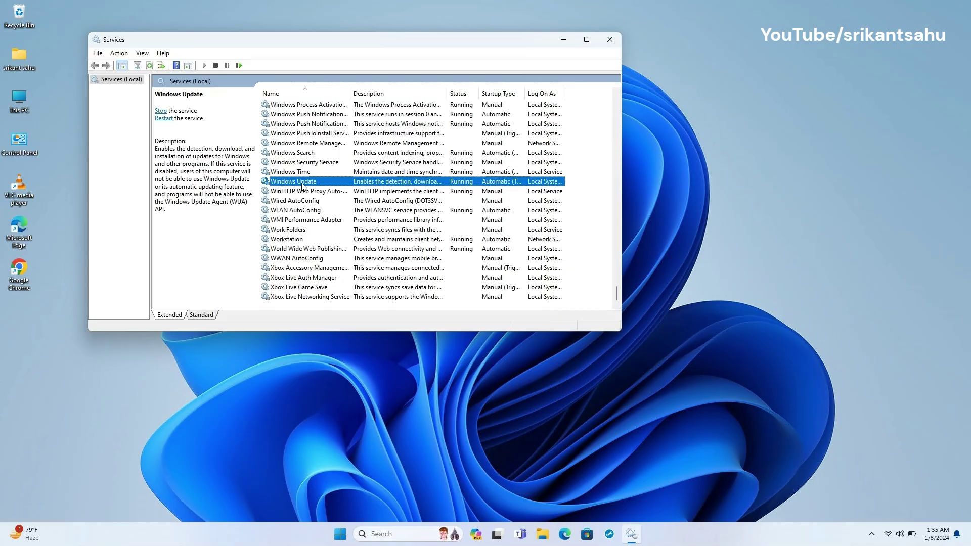
pyautogui.rightClick(338, 184)
pyautogui.click(362, 201)
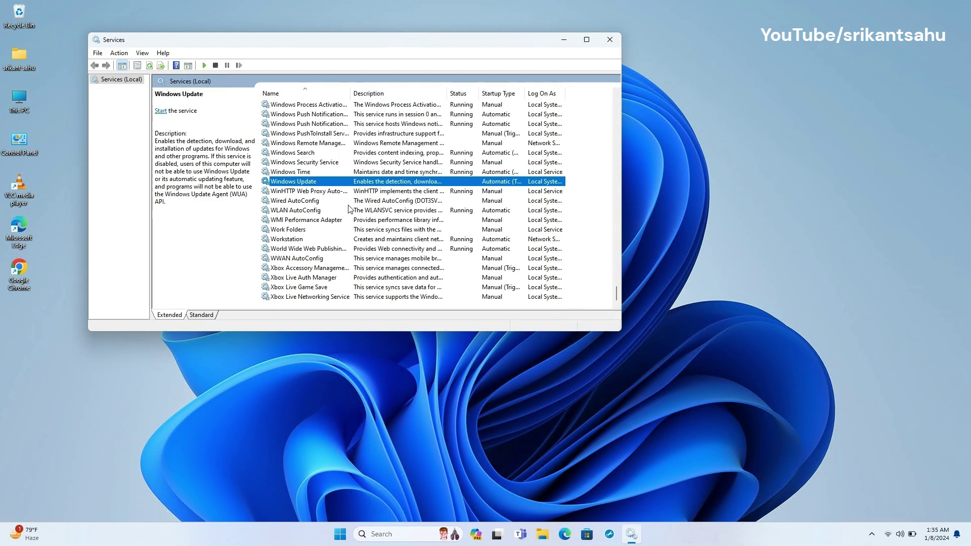
pyautogui.click(564, 43)
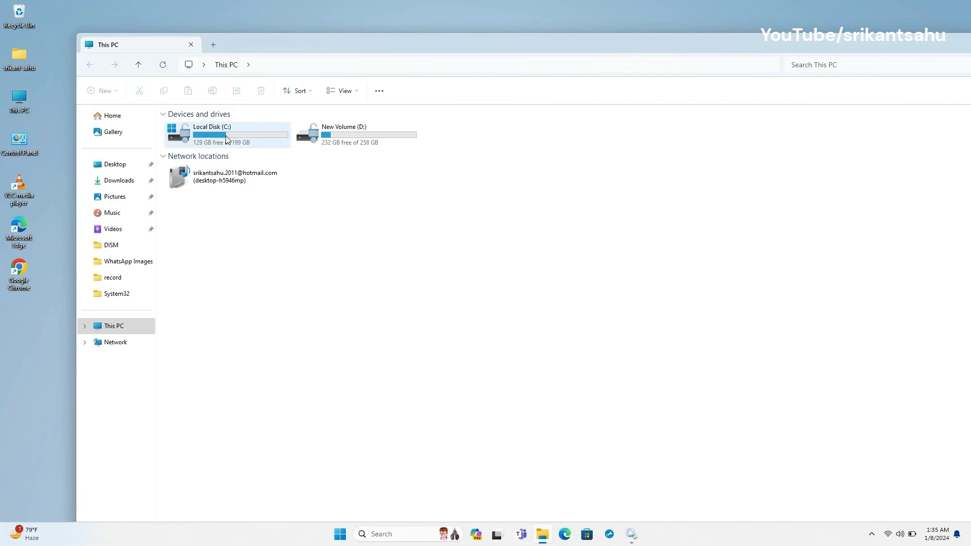
# Step: Browse to C:\Windows\SoftwareDistribution\Download in File Explorer
pyautogui.doubleClick(226, 140)
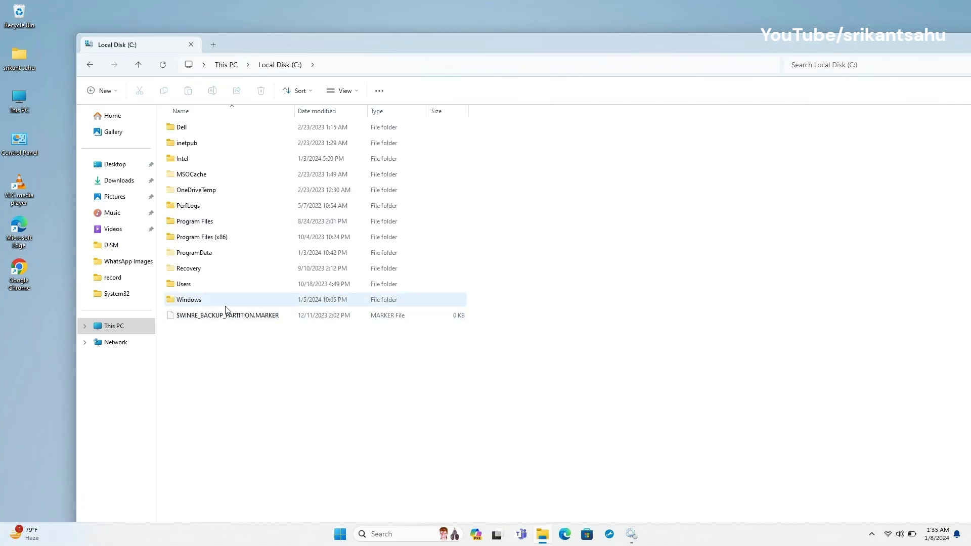
pyautogui.doubleClick(226, 309)
pyautogui.scroll(-5, 291, 336)
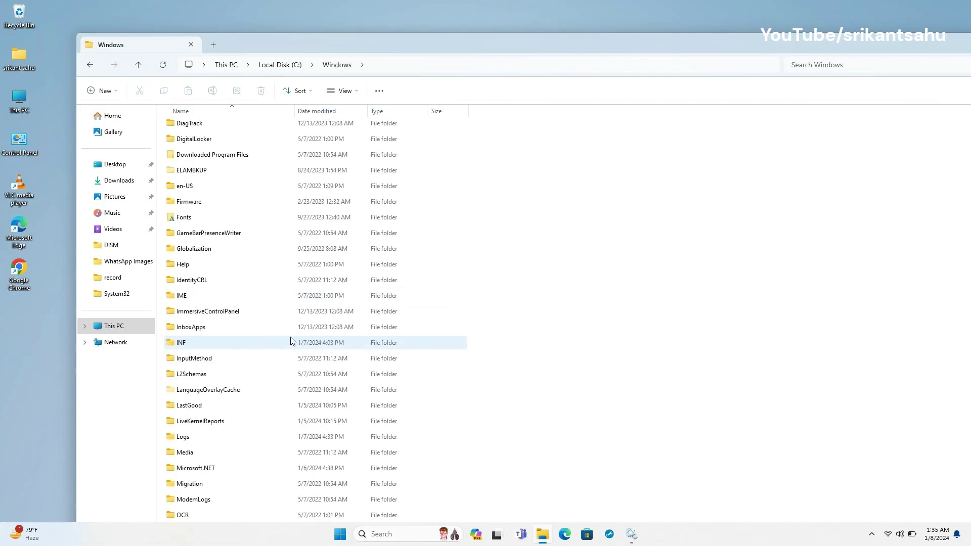
pyautogui.scroll(-14, 290, 336)
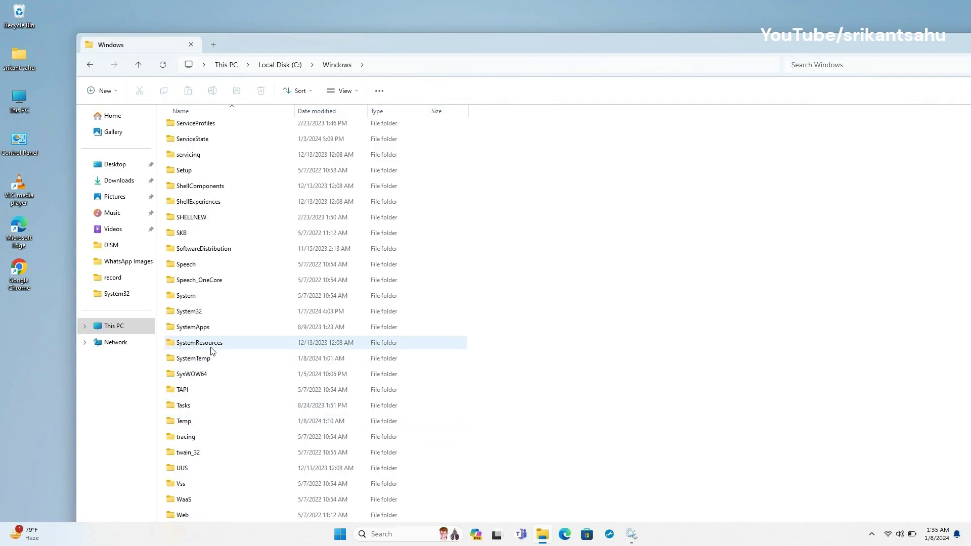
pyautogui.doubleClick(223, 249)
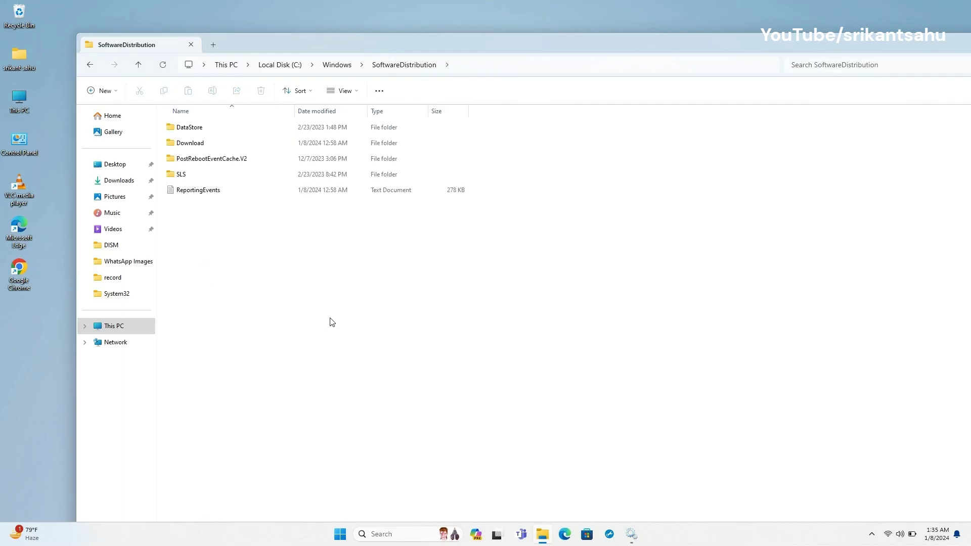
pyautogui.doubleClick(190, 144)
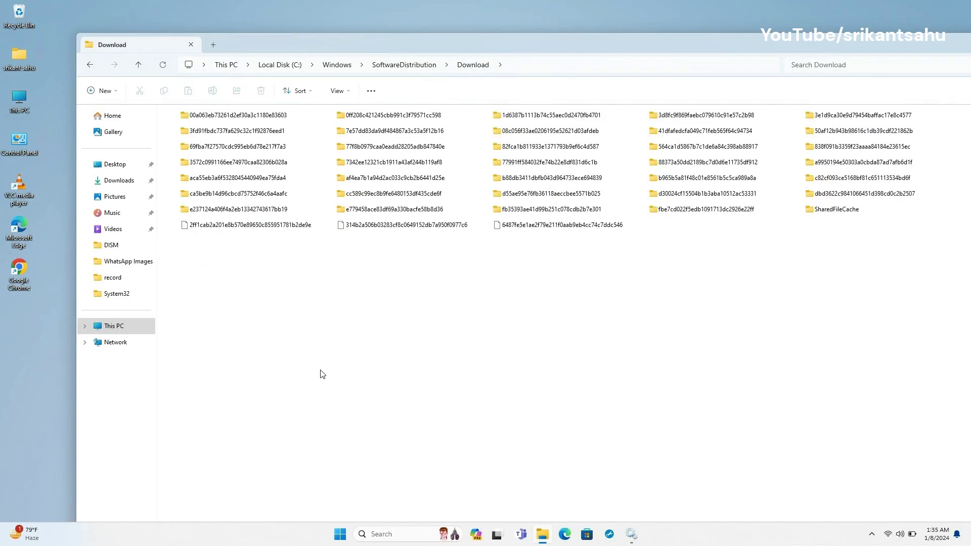
# Step: Delete all 6,744 items in the Download folder, applying the choice to all current items
pyautogui.click(343, 198)
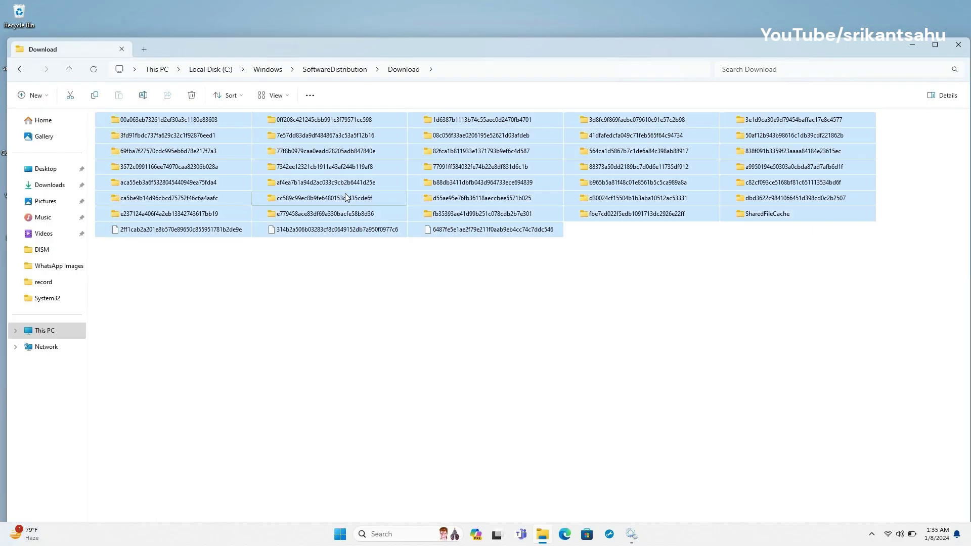
pyautogui.click(192, 96)
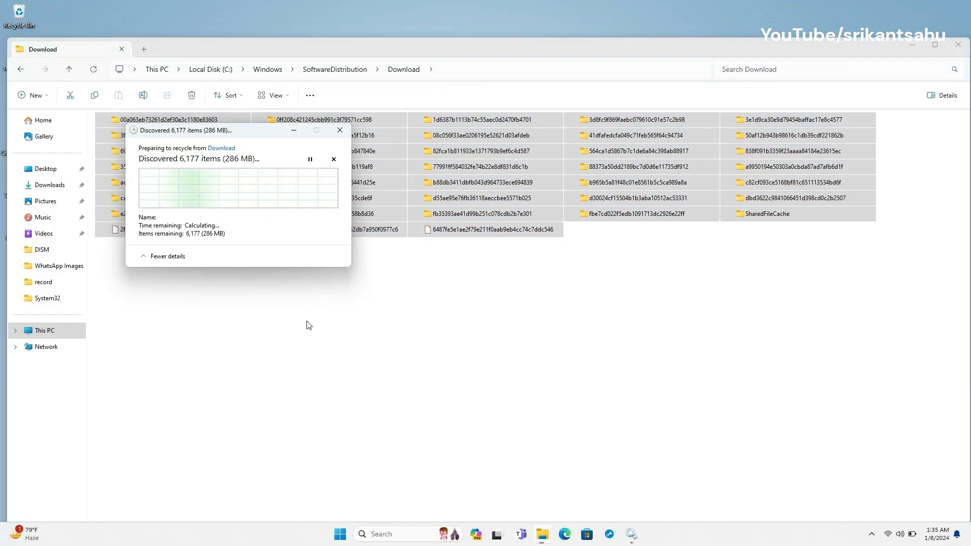
pyautogui.click(142, 201)
pyautogui.click(212, 217)
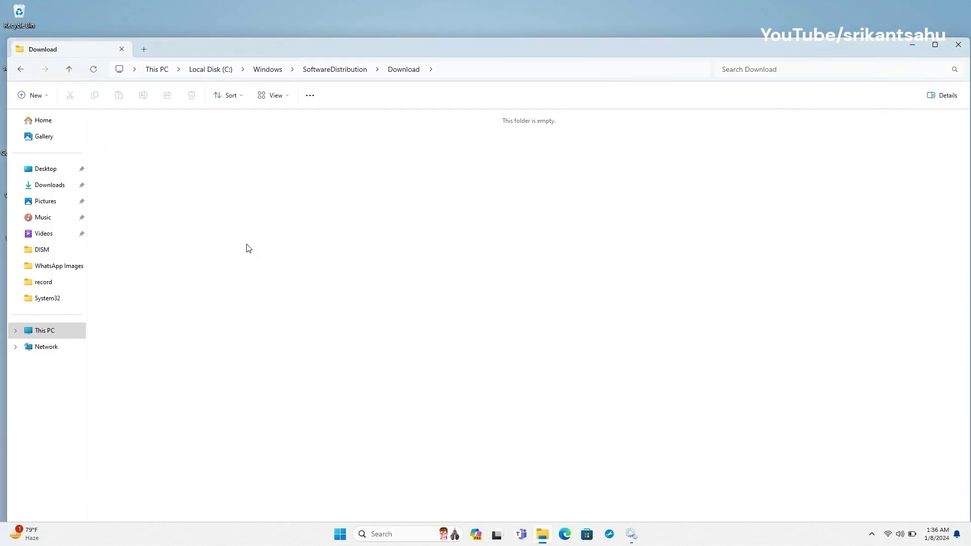
pyautogui.click(935, 45)
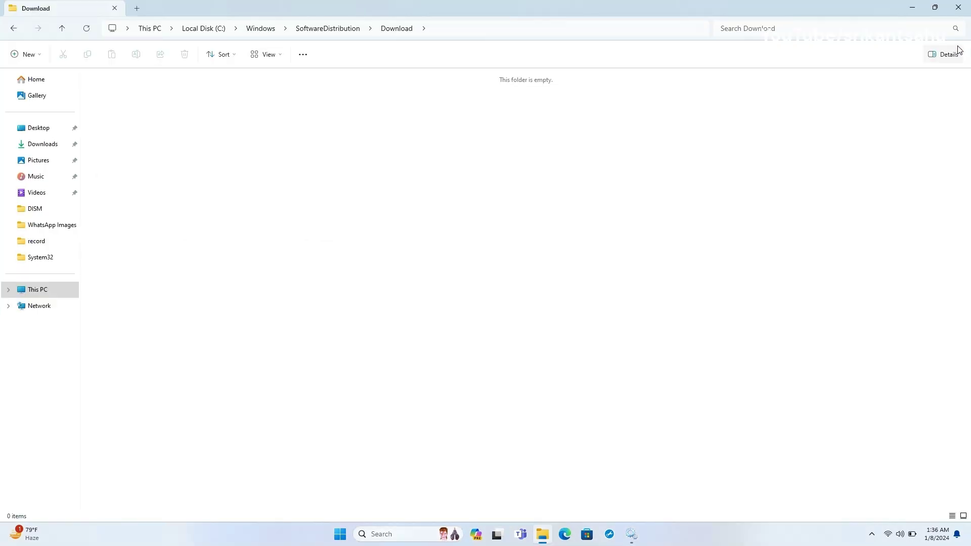
pyautogui.press('super+Down')
pyautogui.press('super+Down')
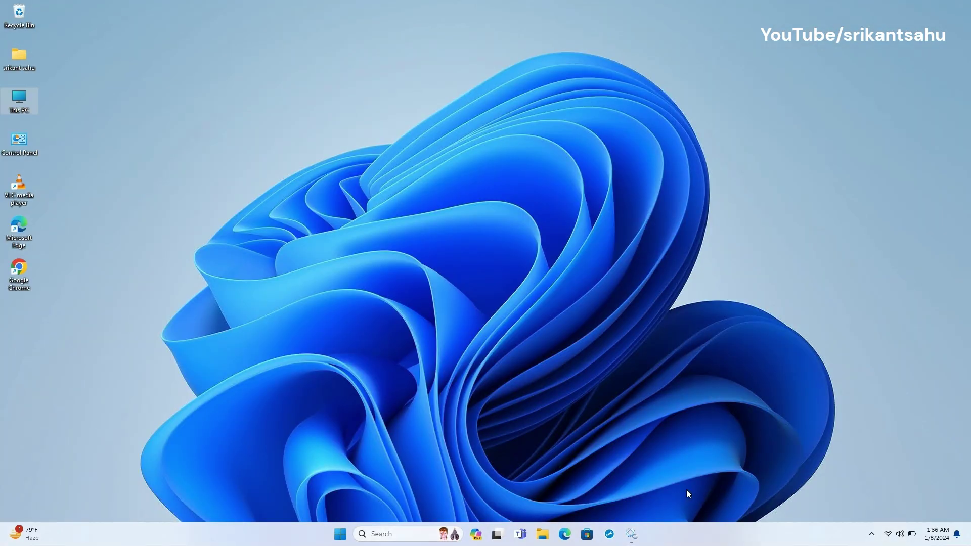
# Step: Start the Windows Update service again in Services, then close the console
pyautogui.click(631, 540)
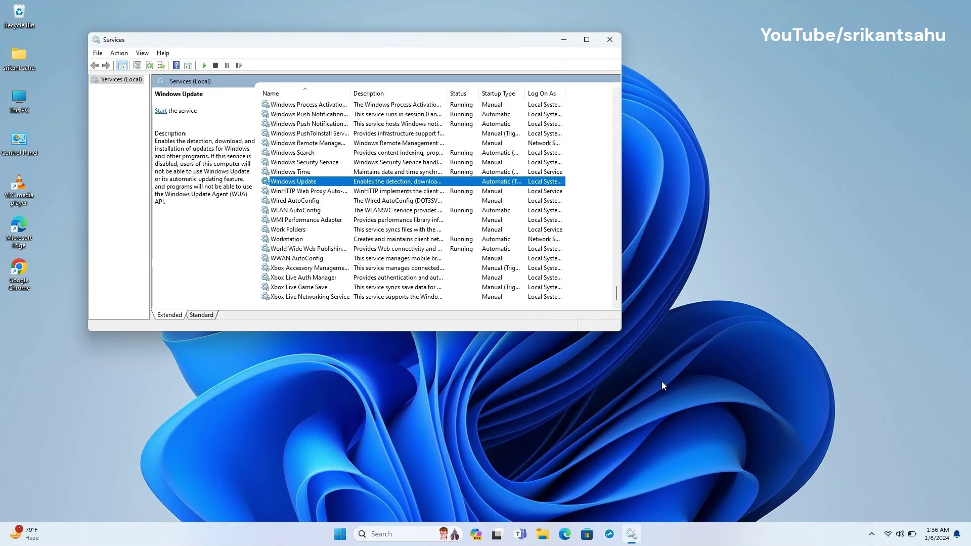
pyautogui.rightClick(318, 184)
pyautogui.click(339, 188)
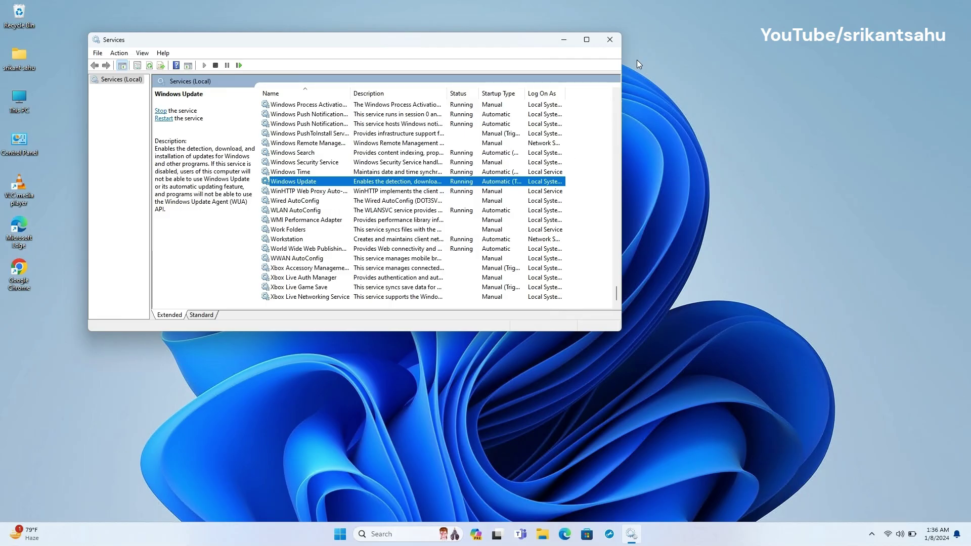
pyautogui.click(609, 39)
# Step: Launch Settings from the Start menu and check for updates on the Windows Update page
pyautogui.click(346, 534)
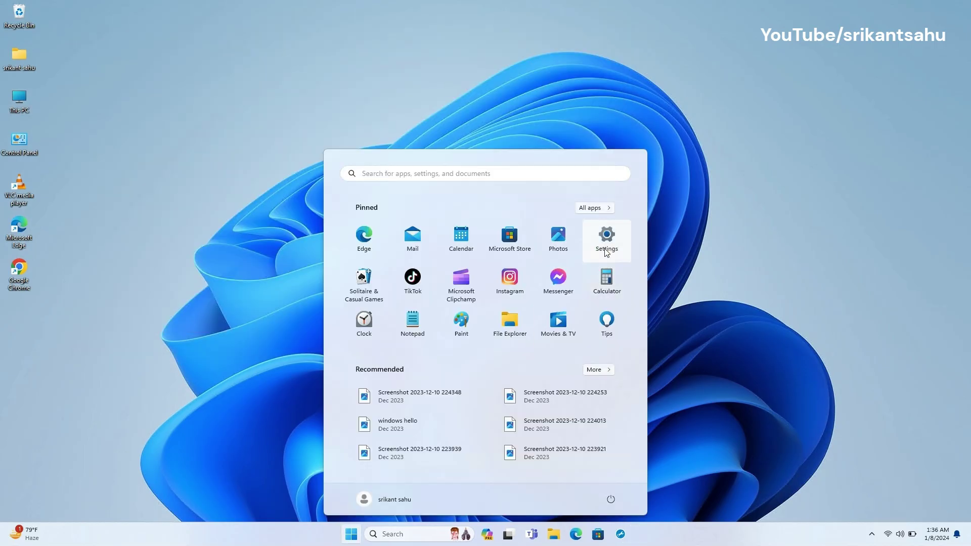
pyautogui.click(604, 232)
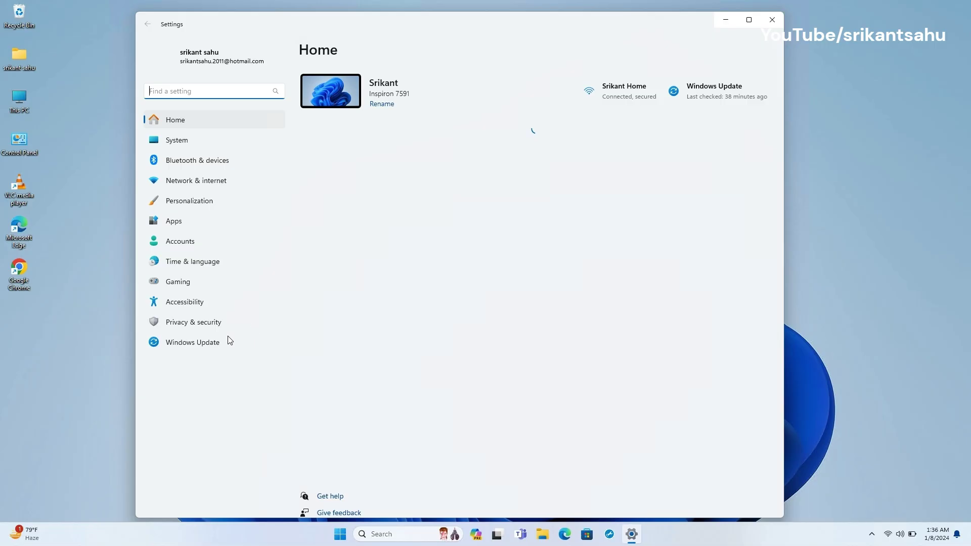
pyautogui.click(196, 343)
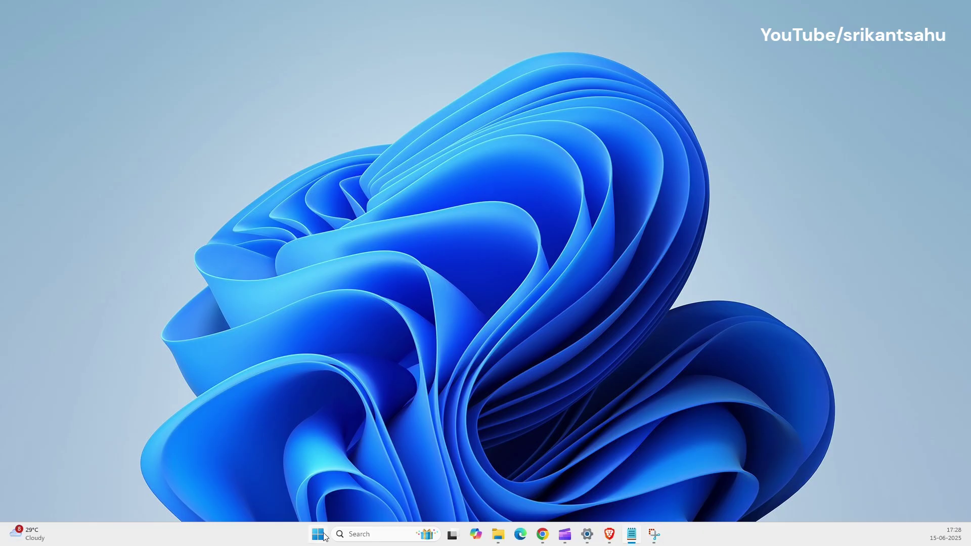
# Step: Launch Chrome and reach the Microsoft Update Catalog site through a web search
pyautogui.click(319, 539)
pyautogui.write('chrome')
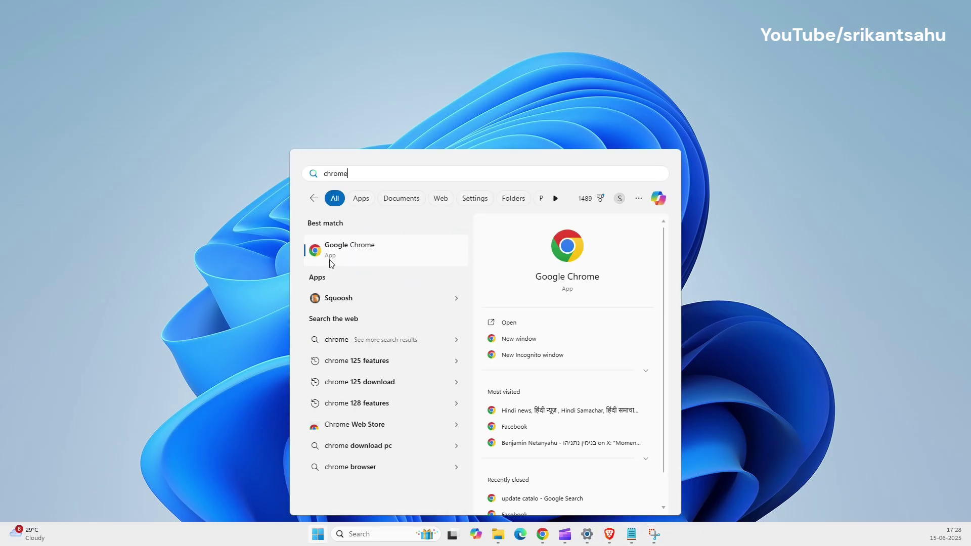
pyautogui.press('Return')
pyautogui.click(440, 73)
pyautogui.write('Microsoft update')
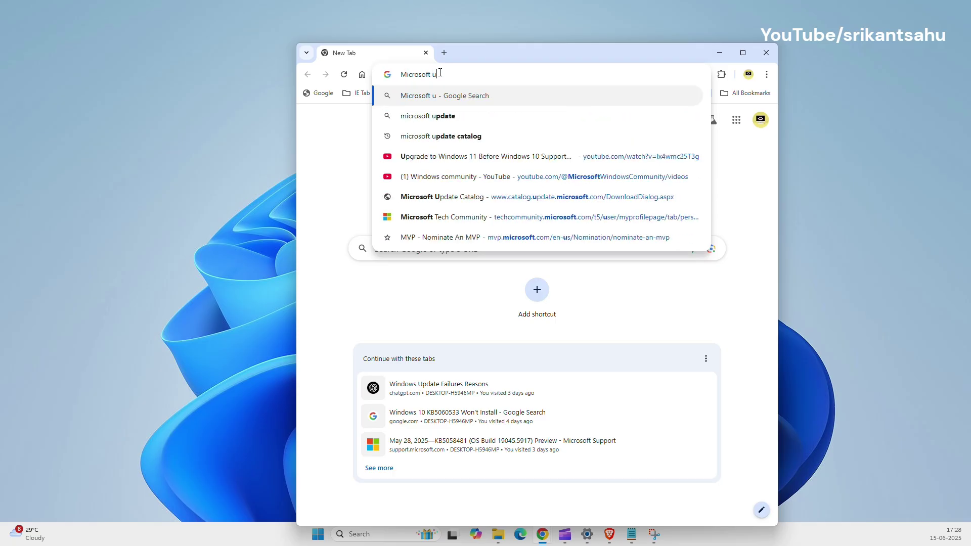
pyautogui.click(454, 117)
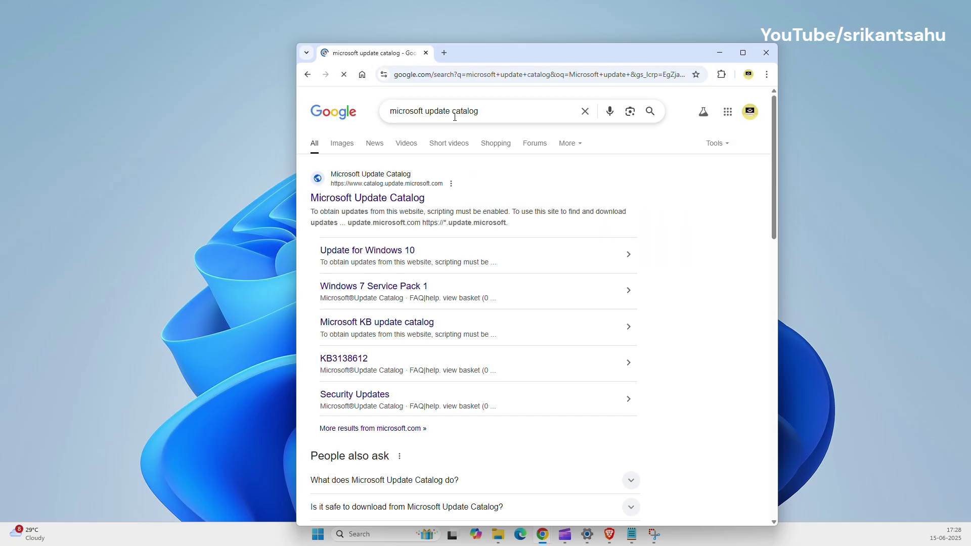
pyautogui.click(394, 199)
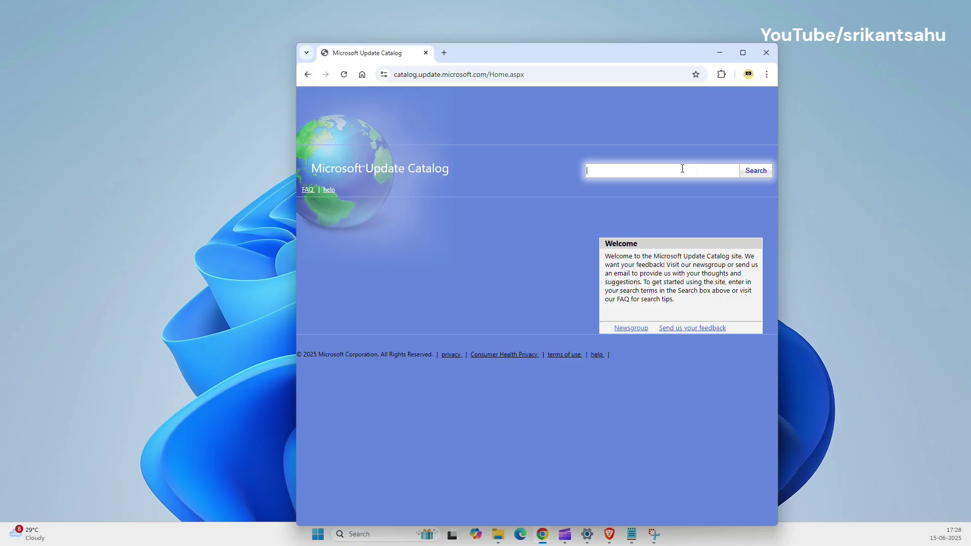
# Step: Search the catalog for KB5060842 and download the x64 Windows 11 24H2 .msu package
pyautogui.click(679, 170)
pyautogui.write('KB5060842')
pyautogui.click(750, 174)
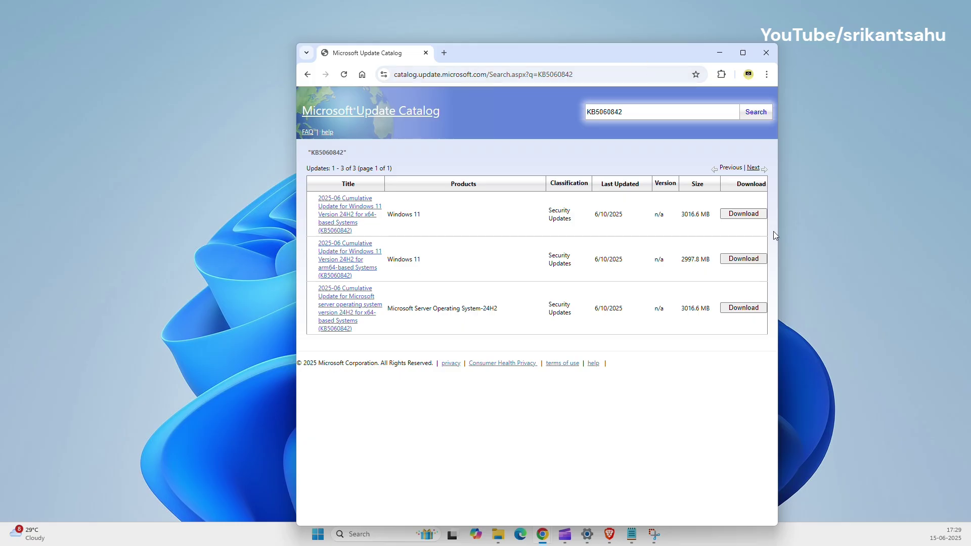
pyautogui.moveTo(777, 233); pyautogui.dragTo(864, 233)
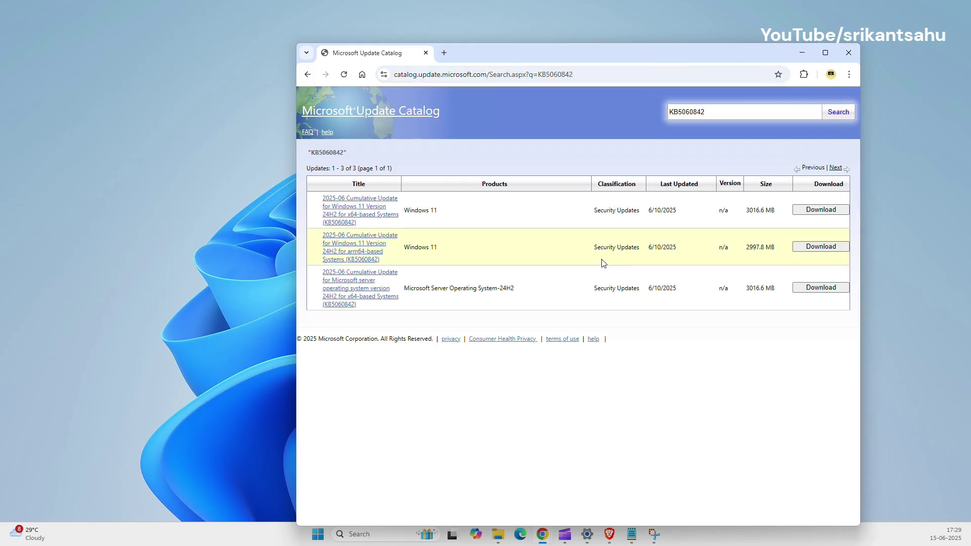
pyautogui.click(835, 211)
pyautogui.moveTo(788, 71); pyautogui.dragTo(569, 100)
pyautogui.click(620, 214)
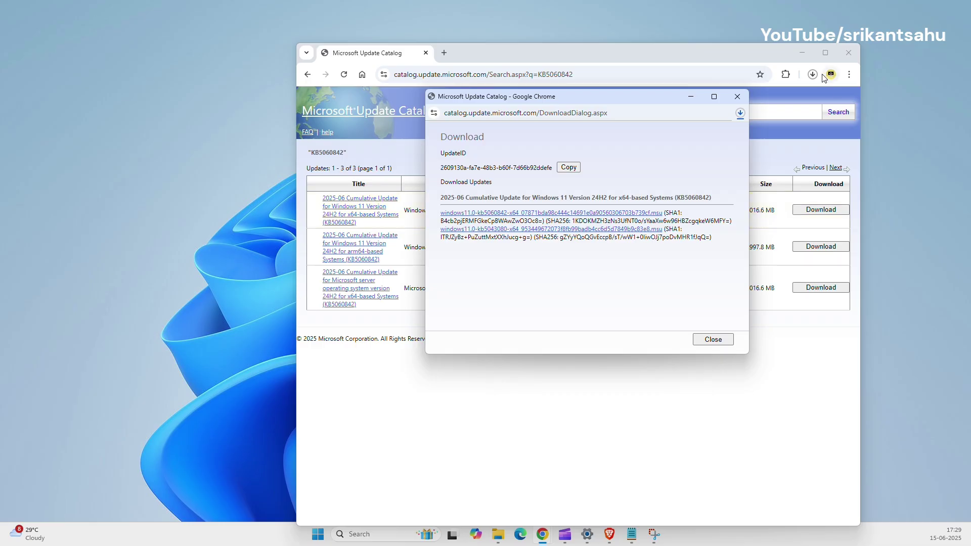
pyautogui.click(742, 114)
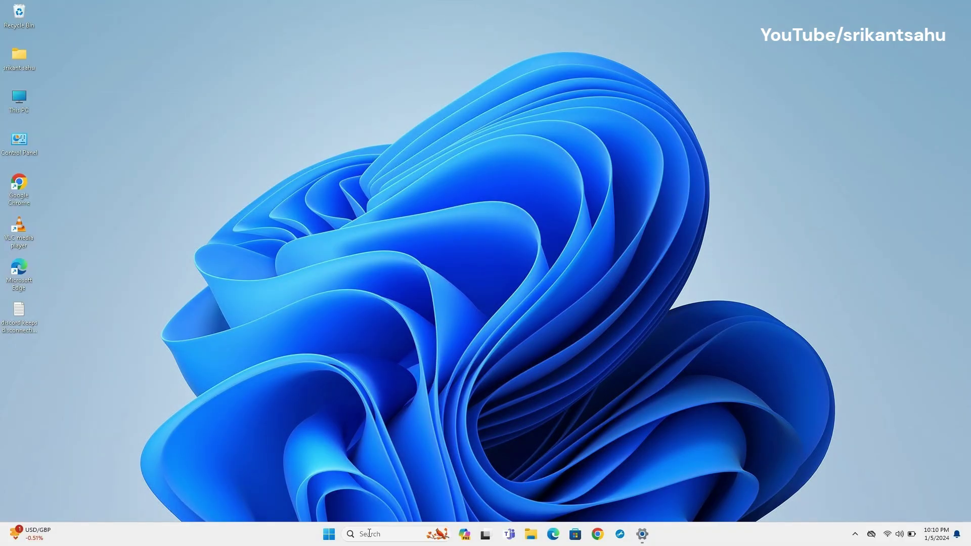
# Step: Launch Disk Cleanup from search for drive C:
pyautogui.press('super+s')
pyautogui.write('disk clean')
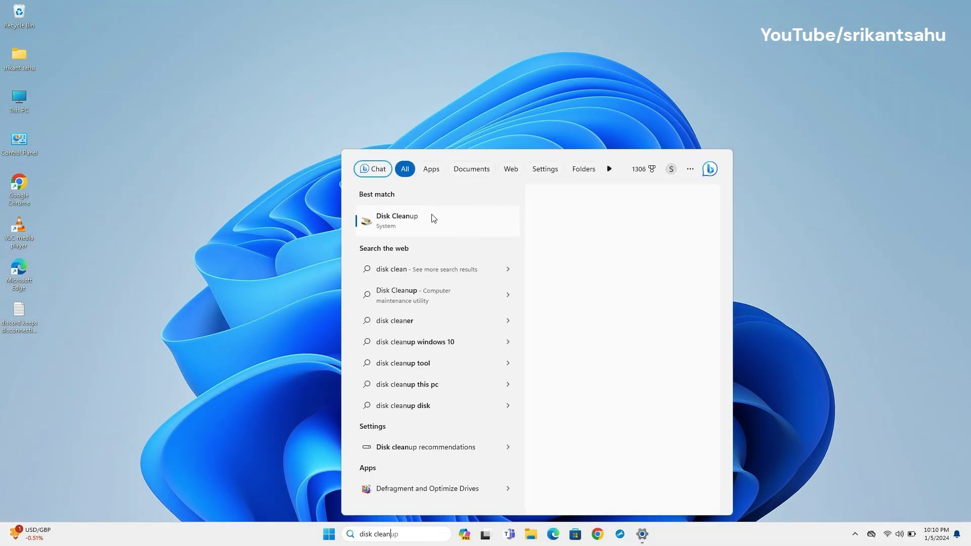
pyautogui.click(412, 220)
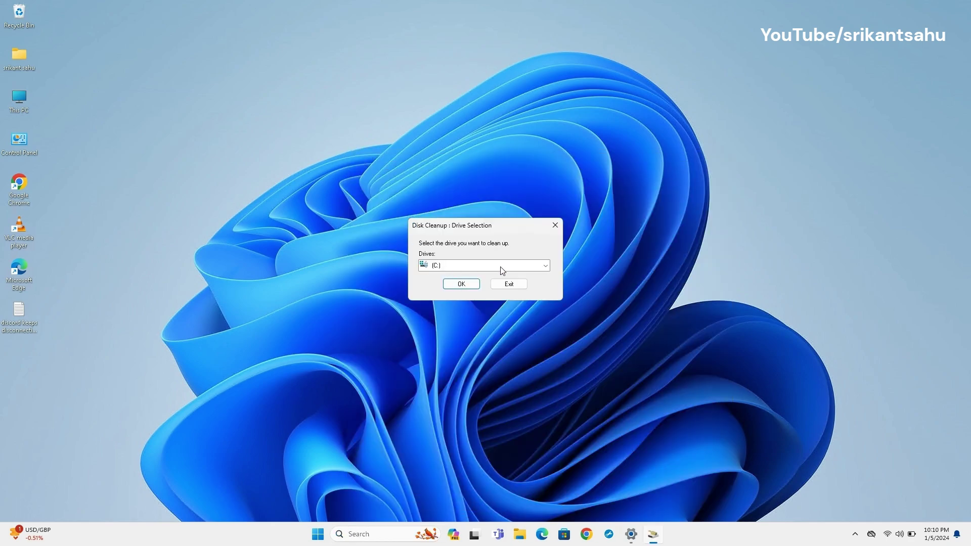
pyautogui.click(545, 265)
pyautogui.click(434, 275)
pyautogui.click(460, 283)
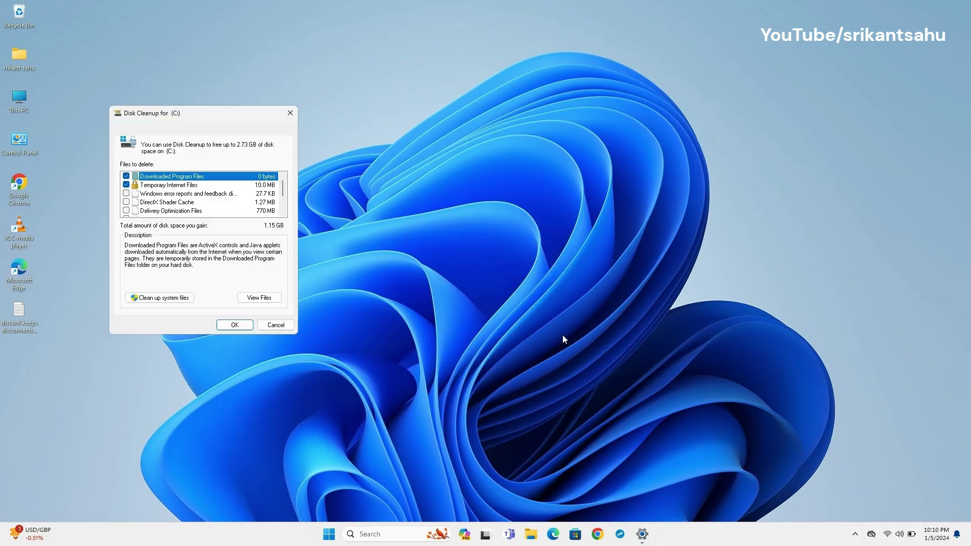
# Step: Rescan including system files, tick the extra categories, and confirm deleting the files
pyautogui.scroll(-2, 202, 195)
pyautogui.click(146, 299)
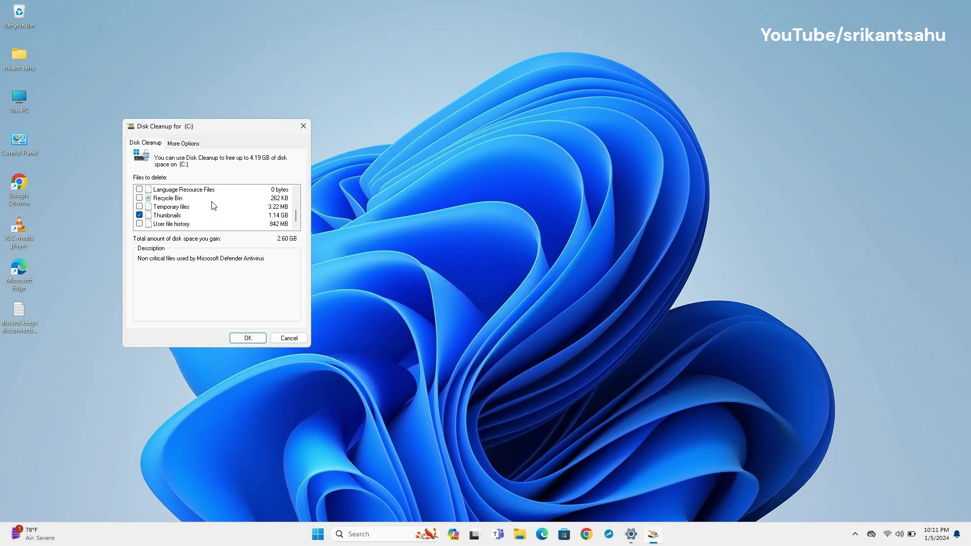
pyautogui.scroll(3, 215, 207)
pyautogui.click(139, 216)
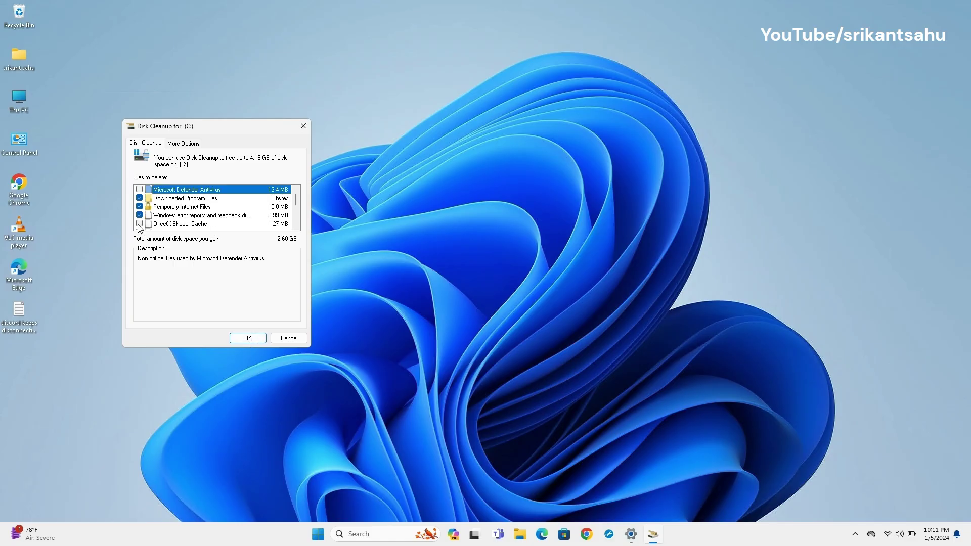
pyautogui.scroll(-5, 212, 209)
pyautogui.click(248, 338)
pyautogui.click(503, 271)
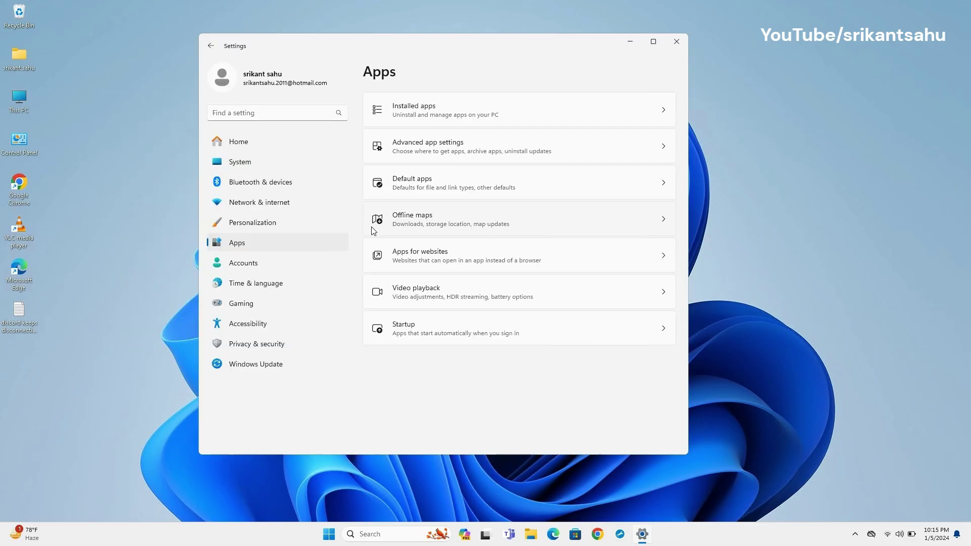
# Step: Show the Installed apps list and bring up the uninstall options for Microsoft OneDrive
pyautogui.click(494, 110)
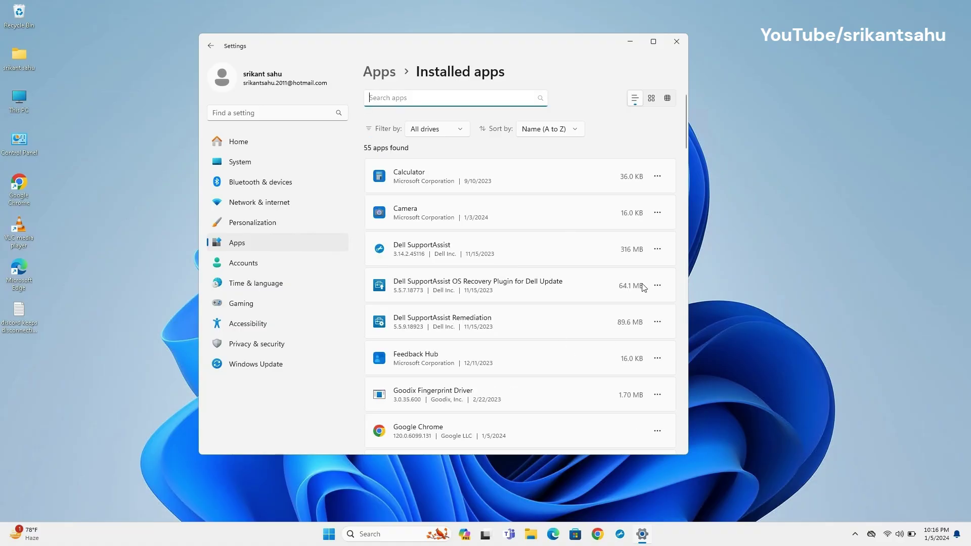
pyautogui.scroll(-10, 644, 288)
pyautogui.click(657, 315)
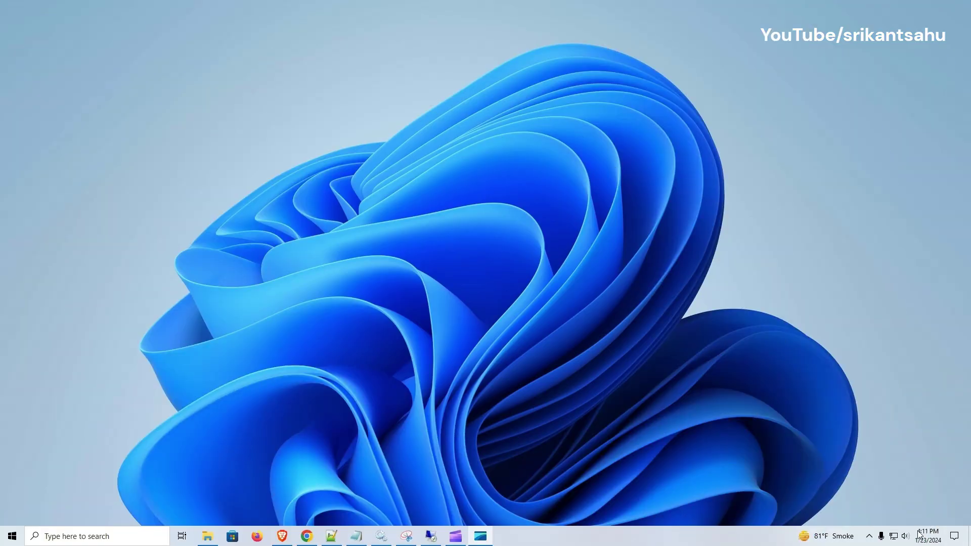
pyautogui.click(870, 536)
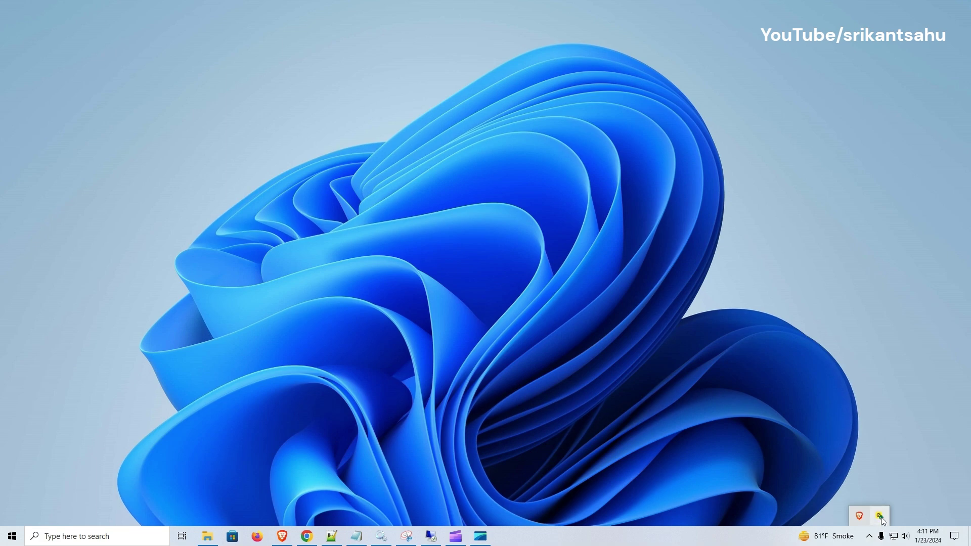
pyautogui.rightClick(881, 517)
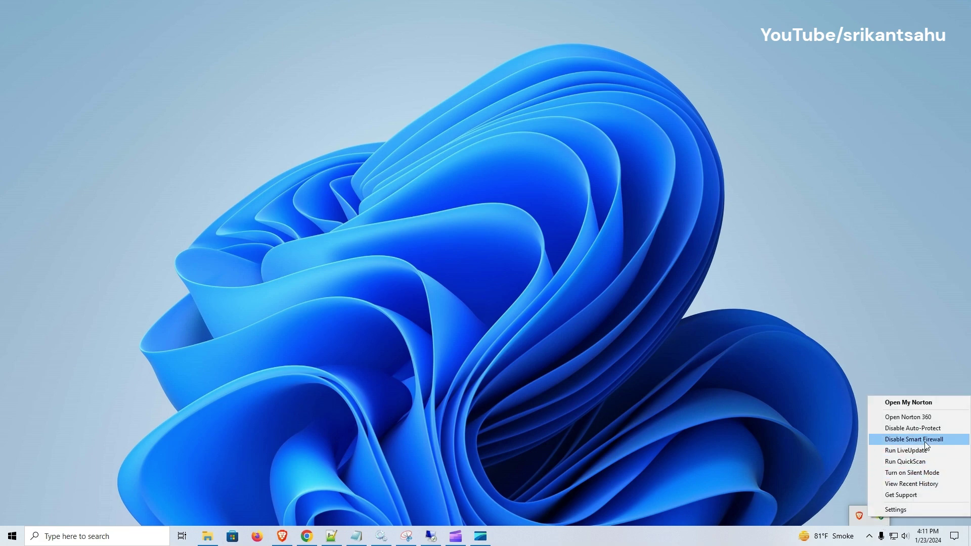
pyautogui.click(917, 473)
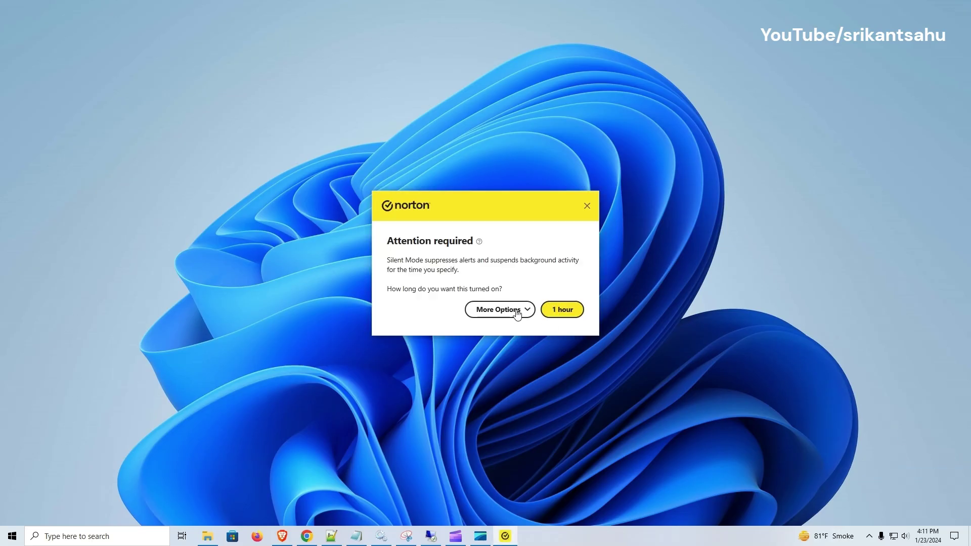
pyautogui.click(513, 309)
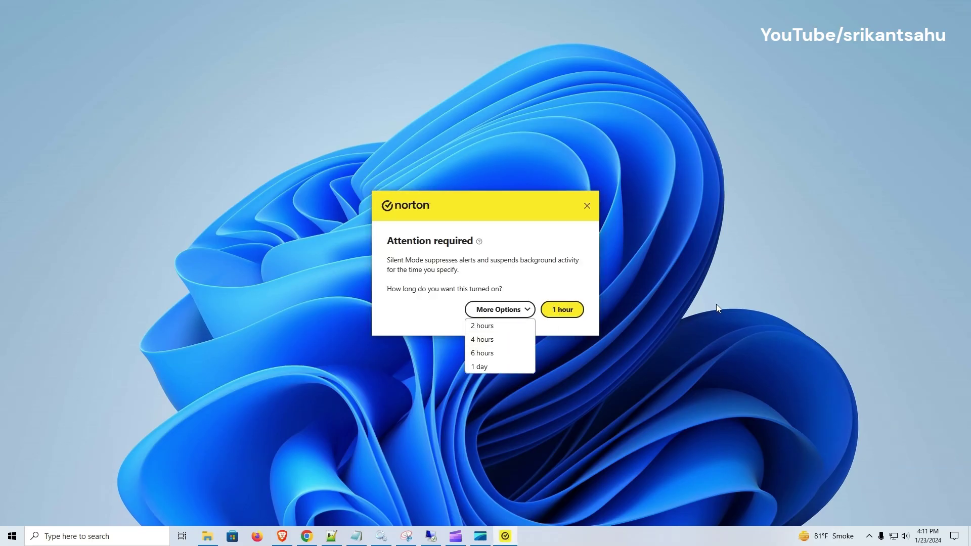
pyautogui.click(779, 326)
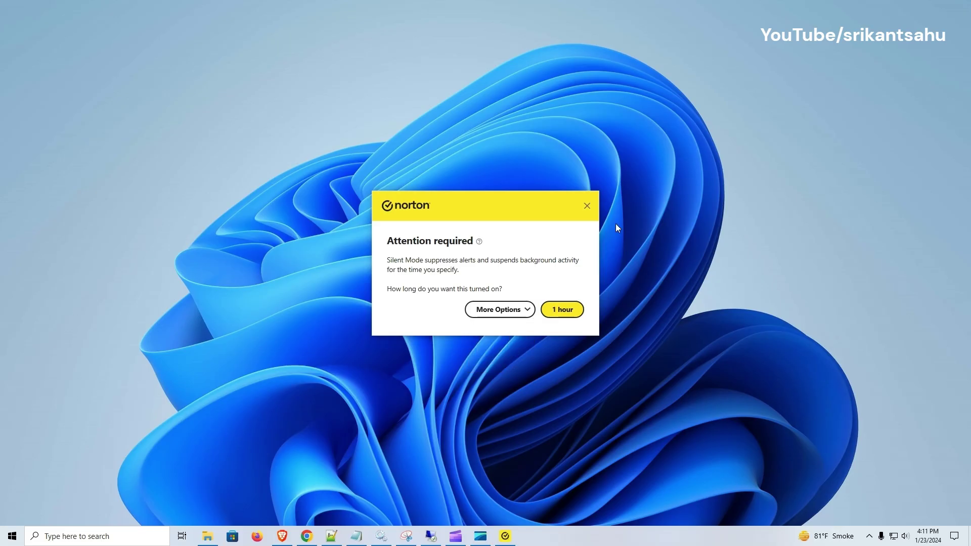
pyautogui.click(586, 205)
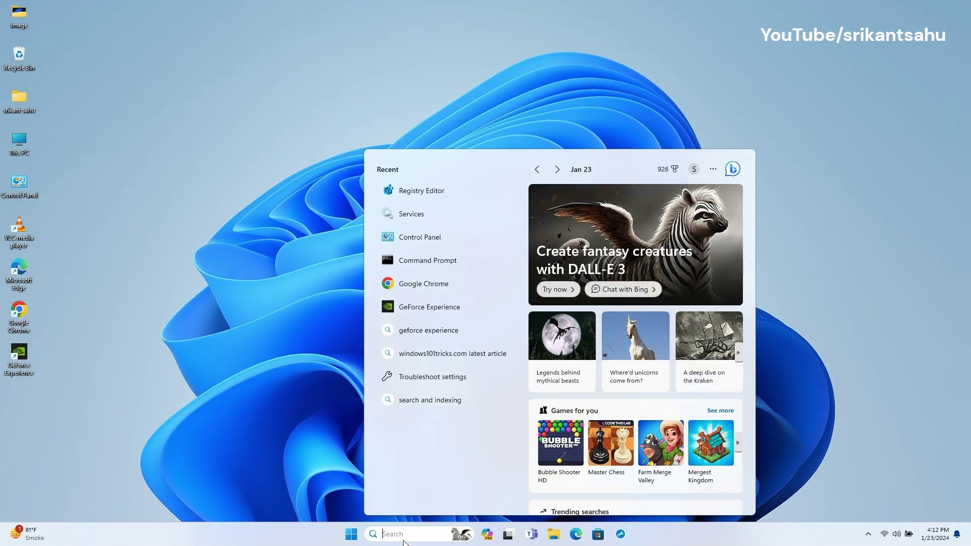
# Step: Open Windows Security and switch Real-time protection off, approving the UAC prompt
pyautogui.write('windows se')
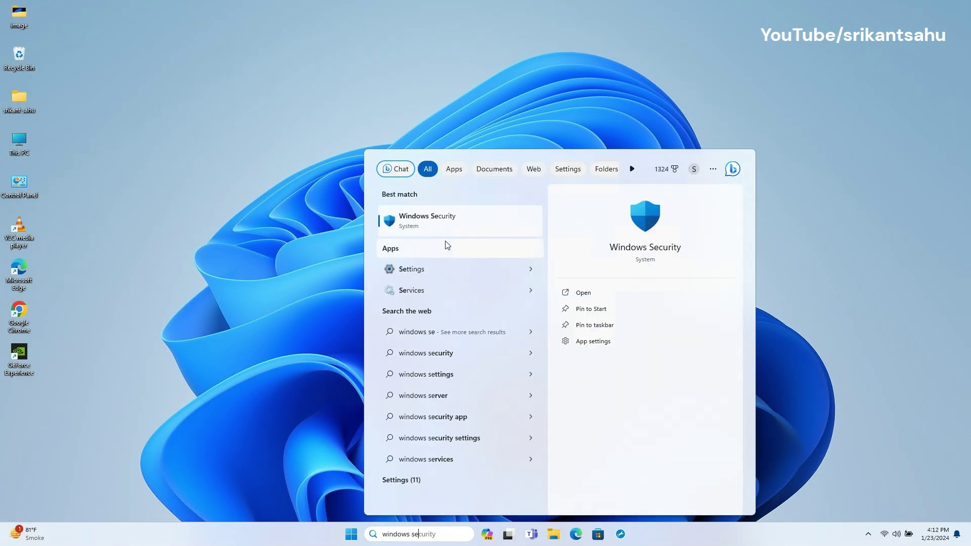
pyautogui.click(446, 219)
pyautogui.click(412, 205)
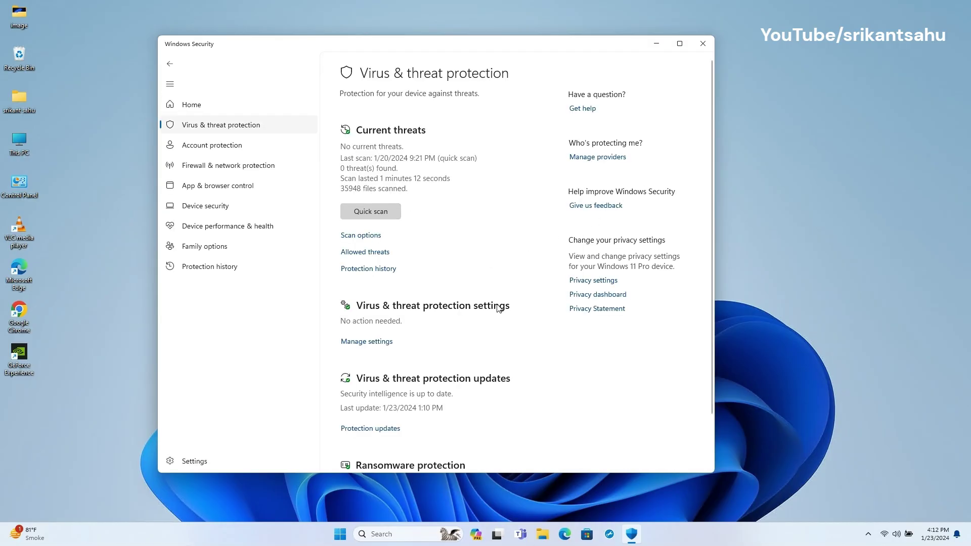
pyautogui.scroll(-2, 532, 302)
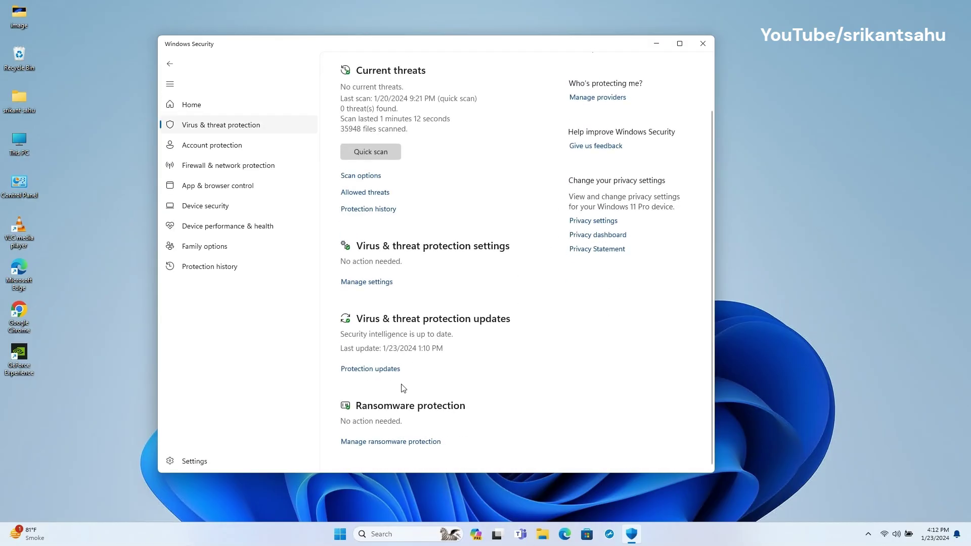
pyautogui.click(360, 283)
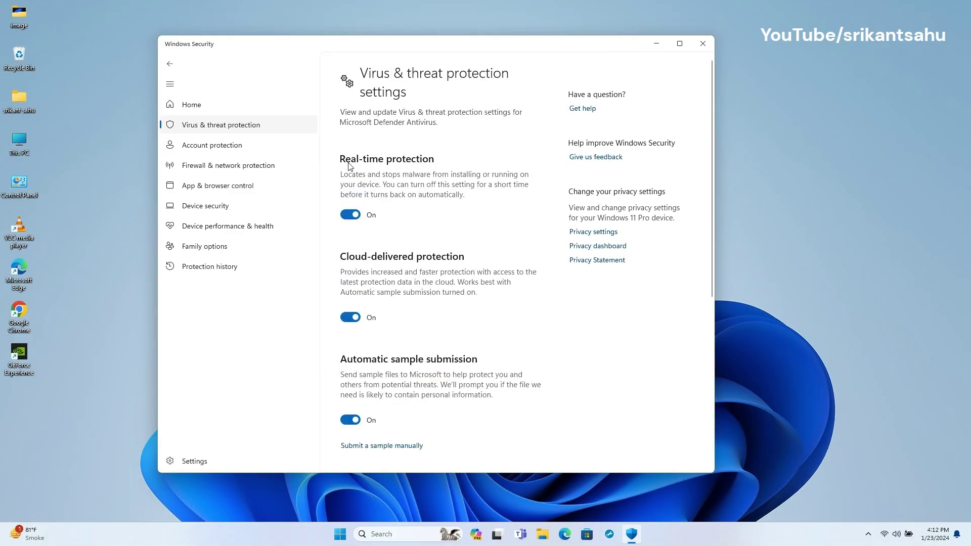
pyautogui.click(349, 215)
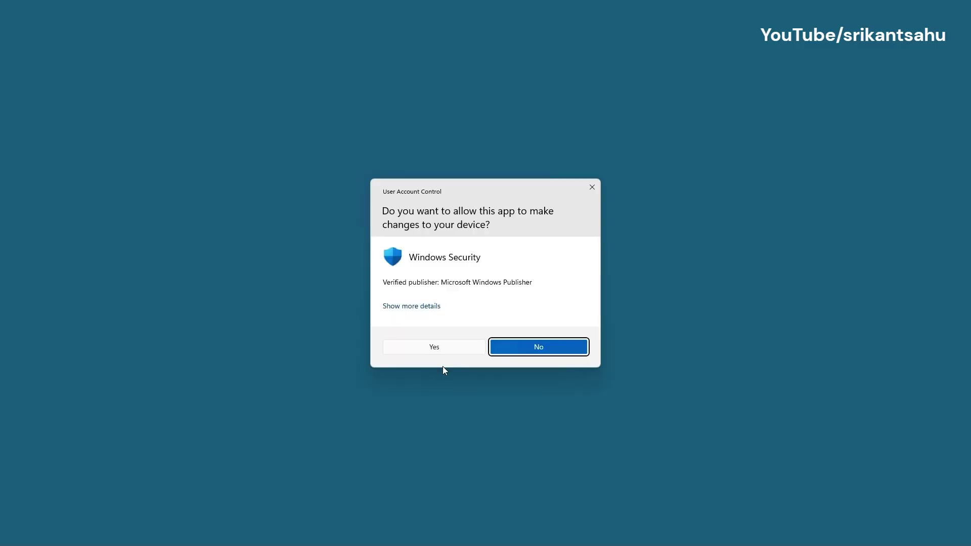
pyautogui.click(435, 353)
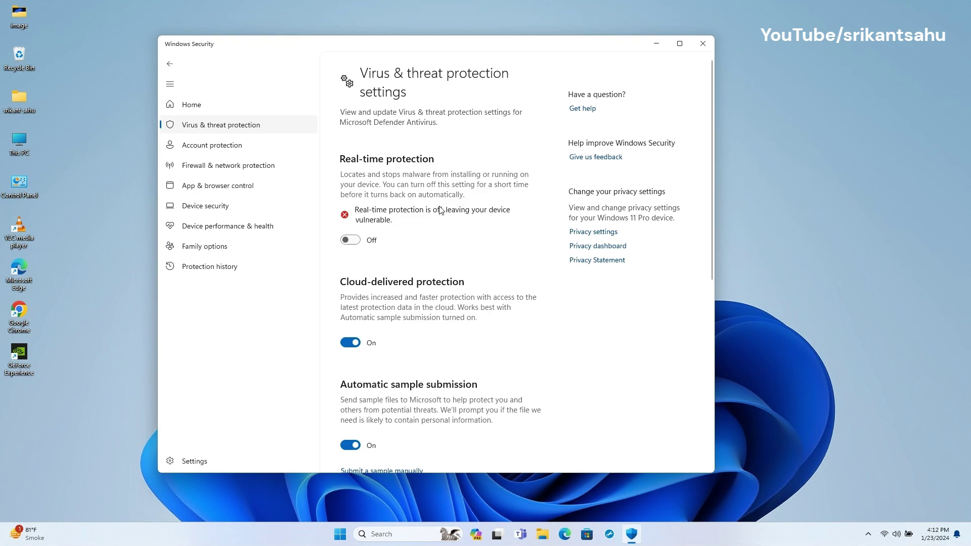
# Step: Turn off the Microsoft Defender Firewall for the Private network
pyautogui.click(217, 170)
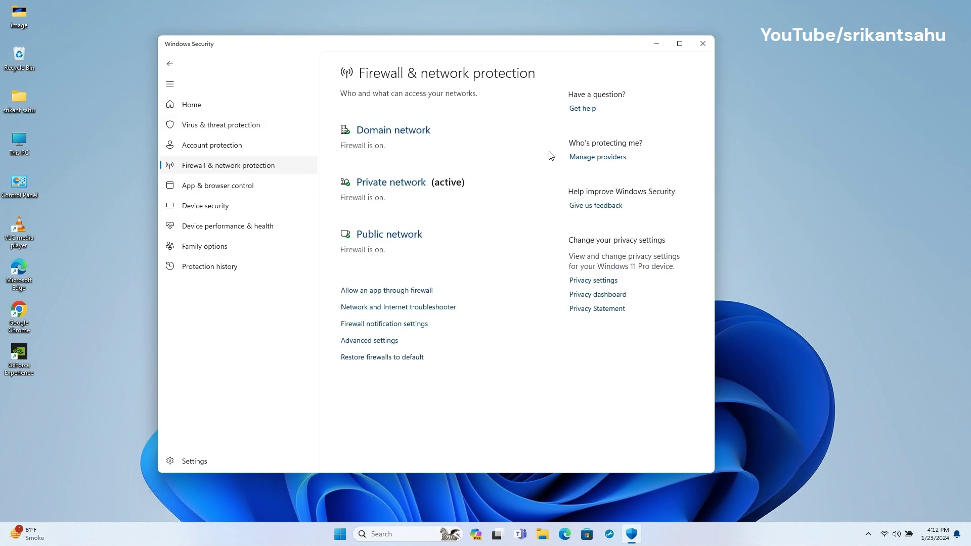
pyautogui.click(949, 420)
pyautogui.click(412, 184)
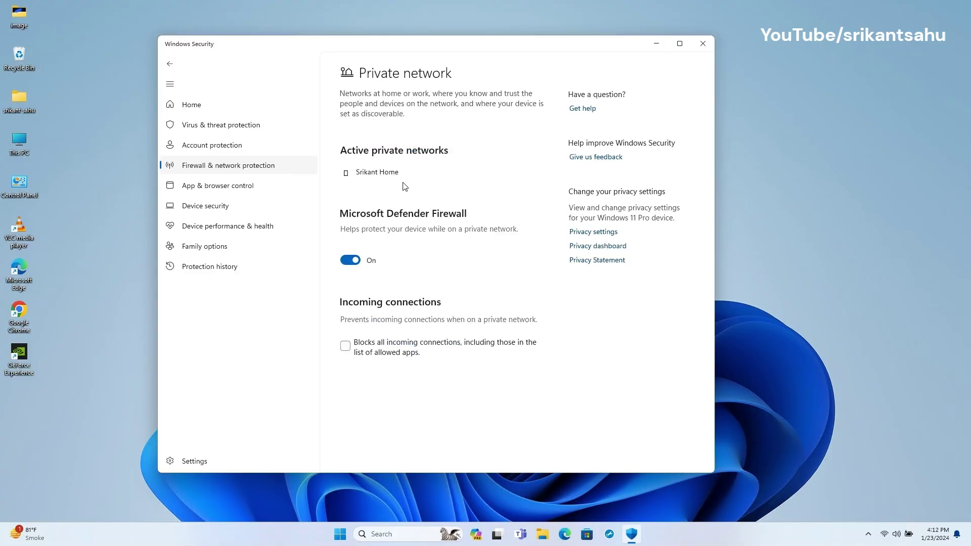
pyautogui.click(353, 261)
pyautogui.click(432, 352)
# Step: Turn off the Defender Firewall for the Domain network as well
pyautogui.click(170, 63)
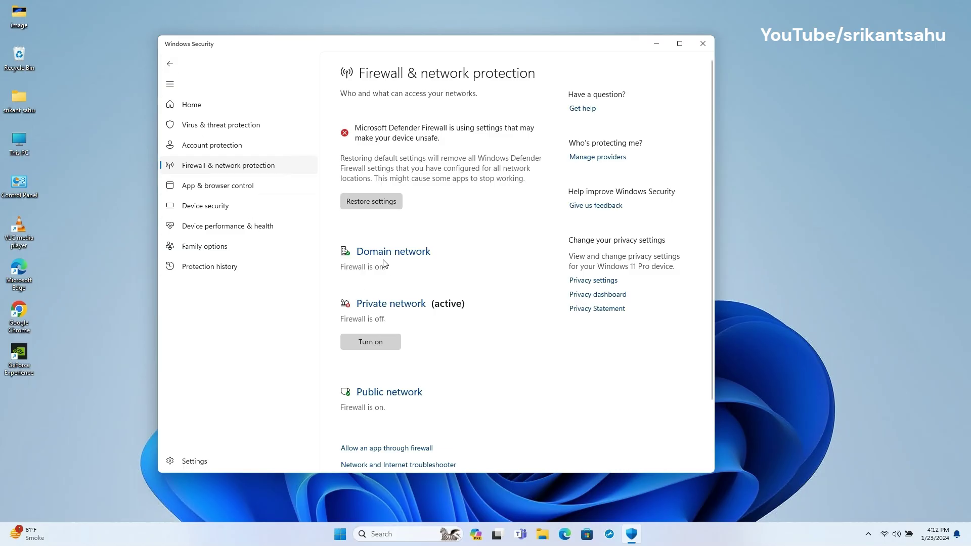
pyautogui.click(397, 259)
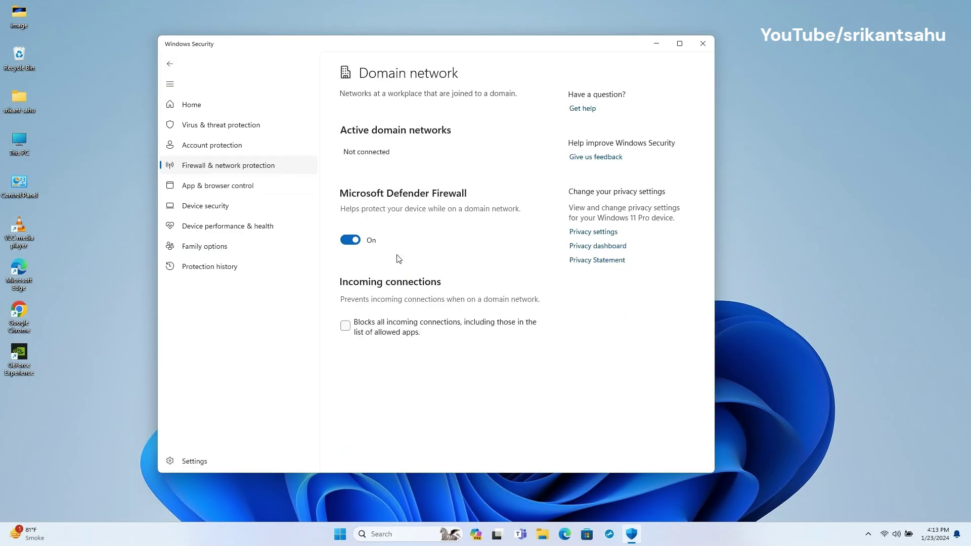
pyautogui.click(350, 240)
pyautogui.click(427, 348)
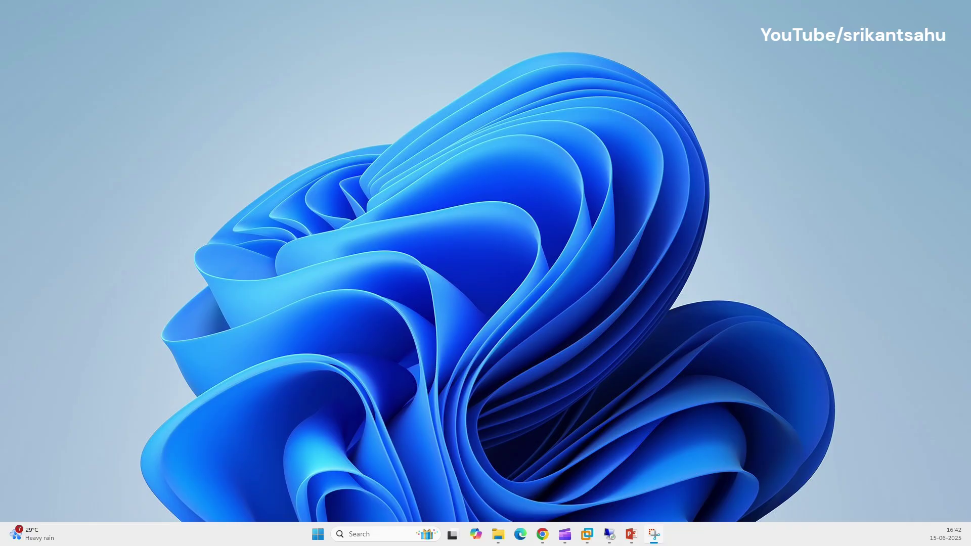
# Step: Search for 'service' and launch the Services console
pyautogui.click(368, 528)
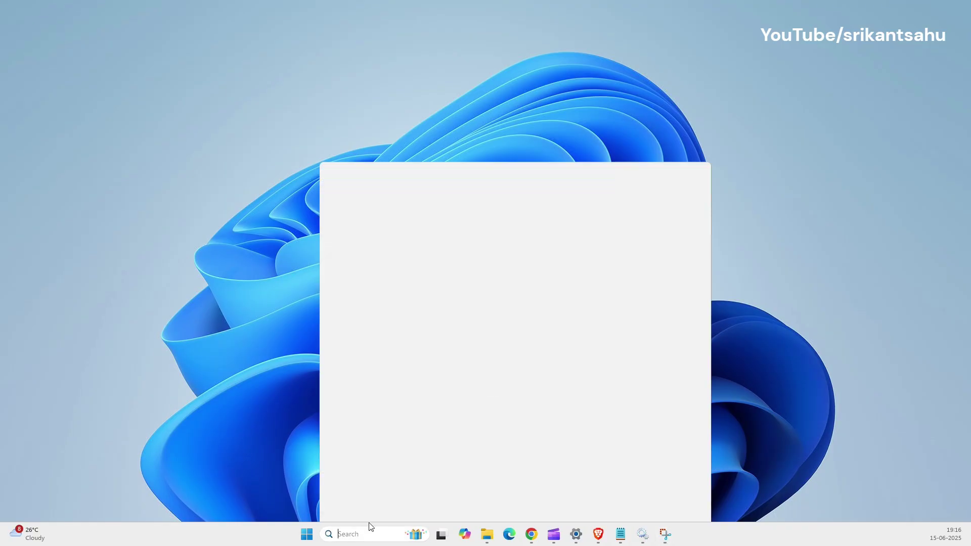
pyautogui.write('service')
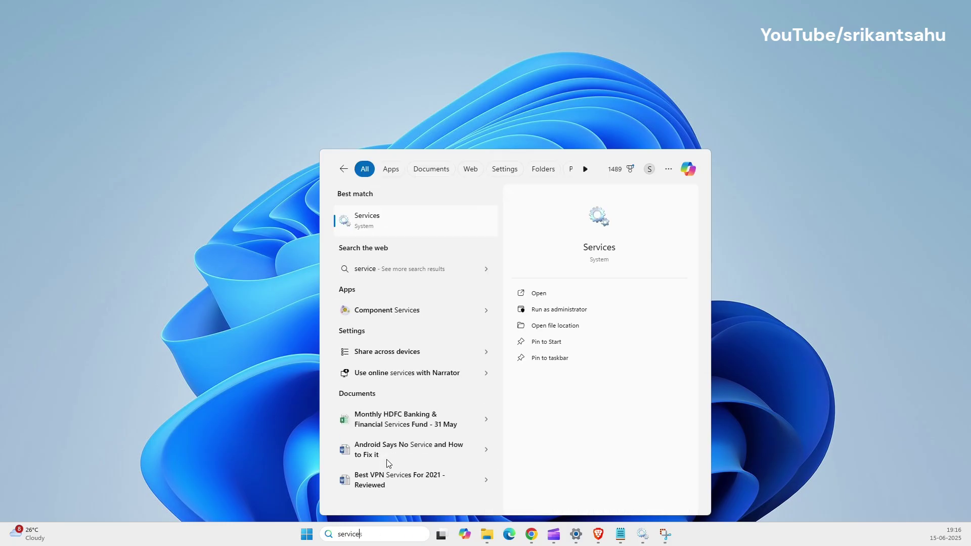
pyautogui.click(371, 223)
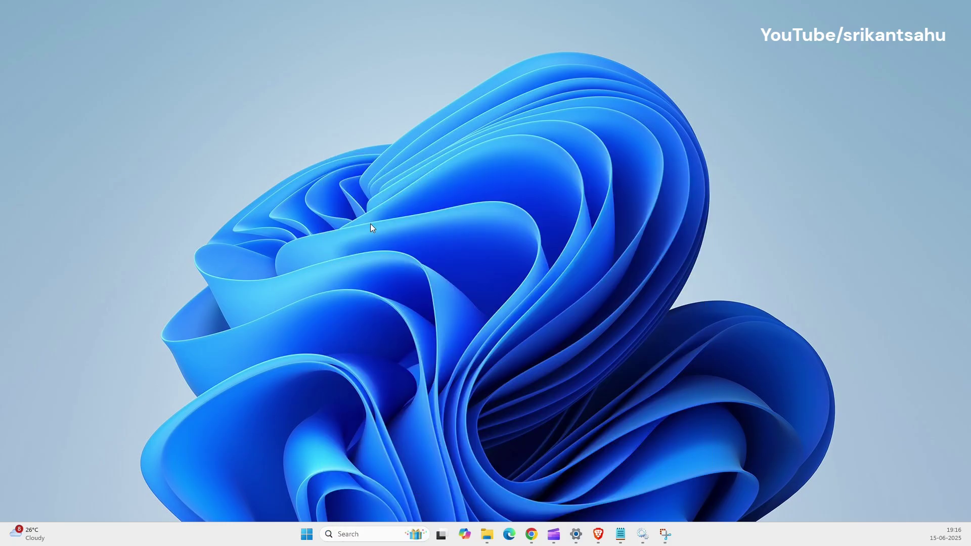
# Step: Maximize Services, then start and restart the Windows Update service
pyautogui.click(587, 123)
pyautogui.scroll(-1, 283, 337)
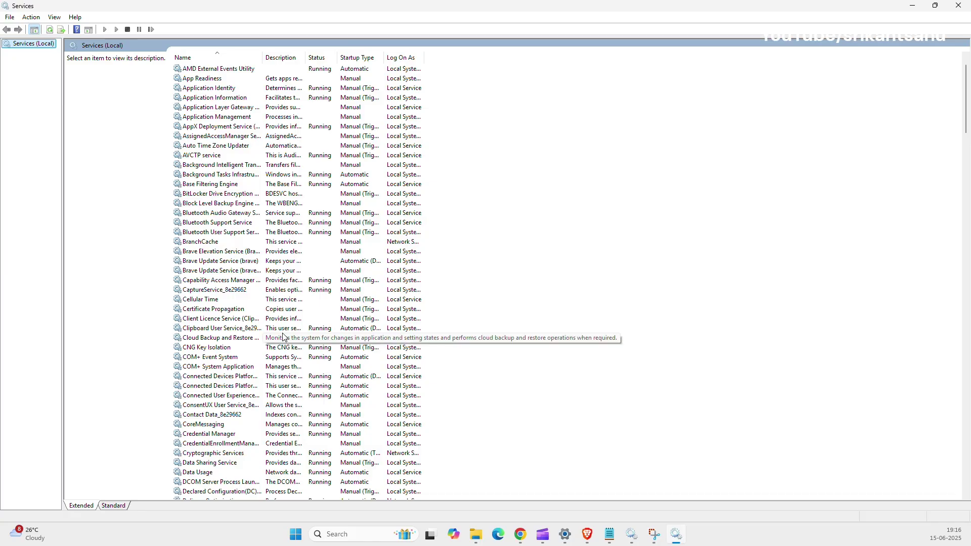
pyautogui.press('w')
pyautogui.press('w')
pyautogui.press('w')
pyautogui.click(225, 453)
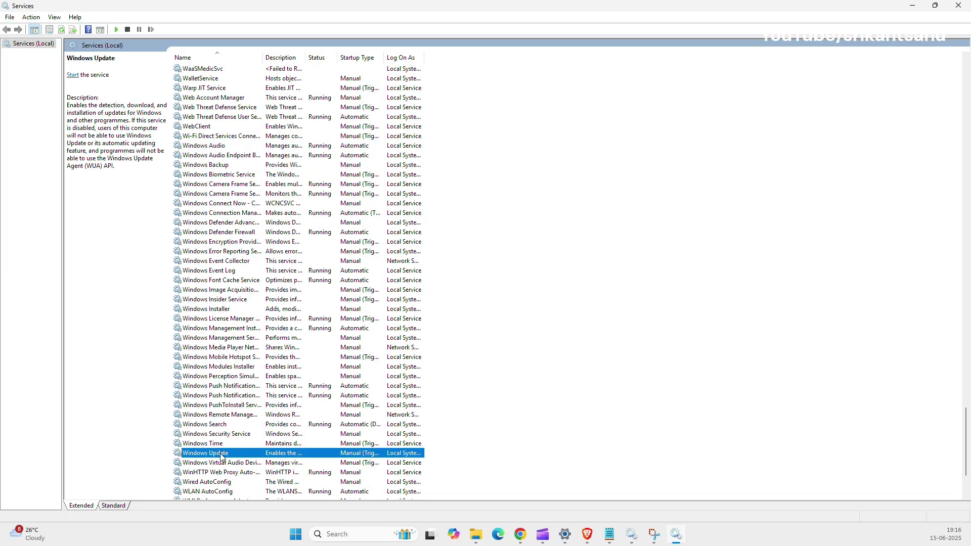
pyautogui.rightClick(225, 453)
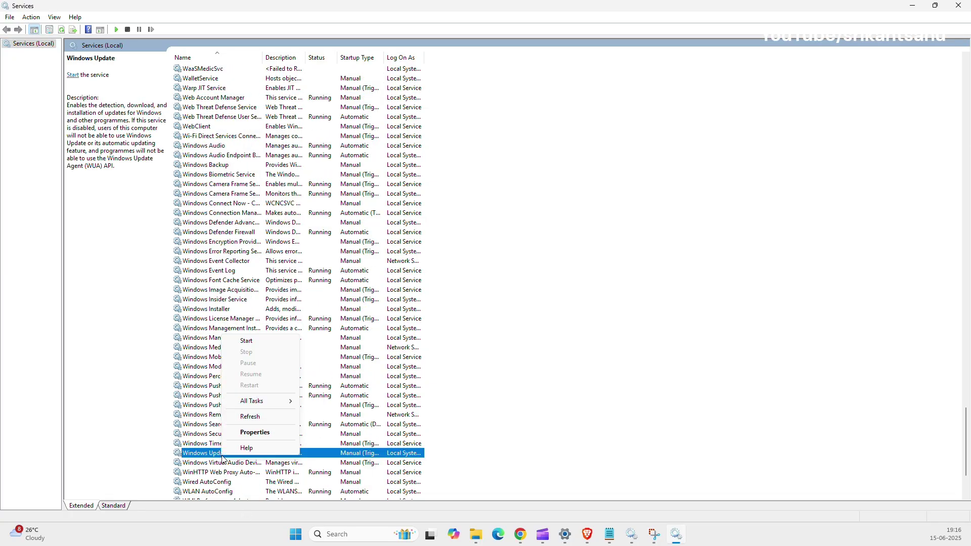
pyautogui.click(250, 340)
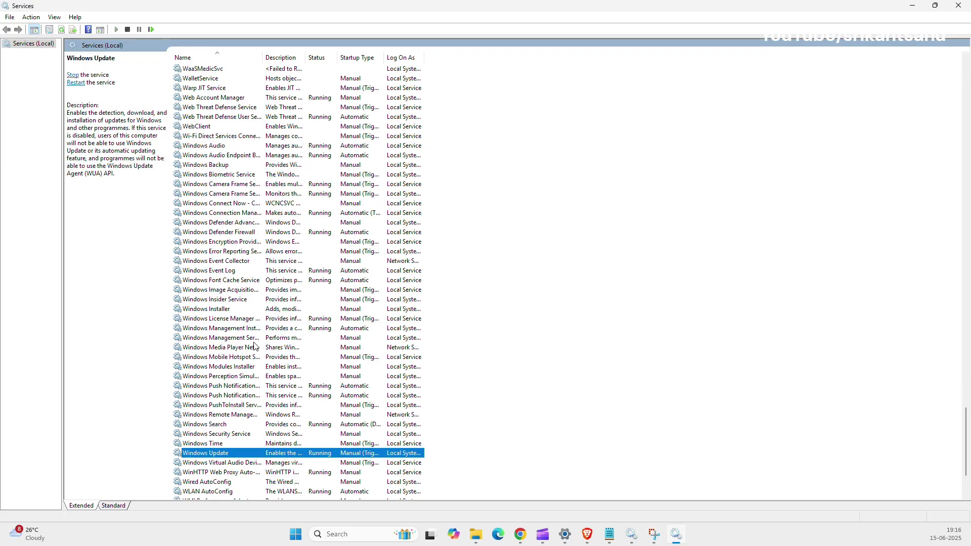
pyautogui.rightClick(244, 458)
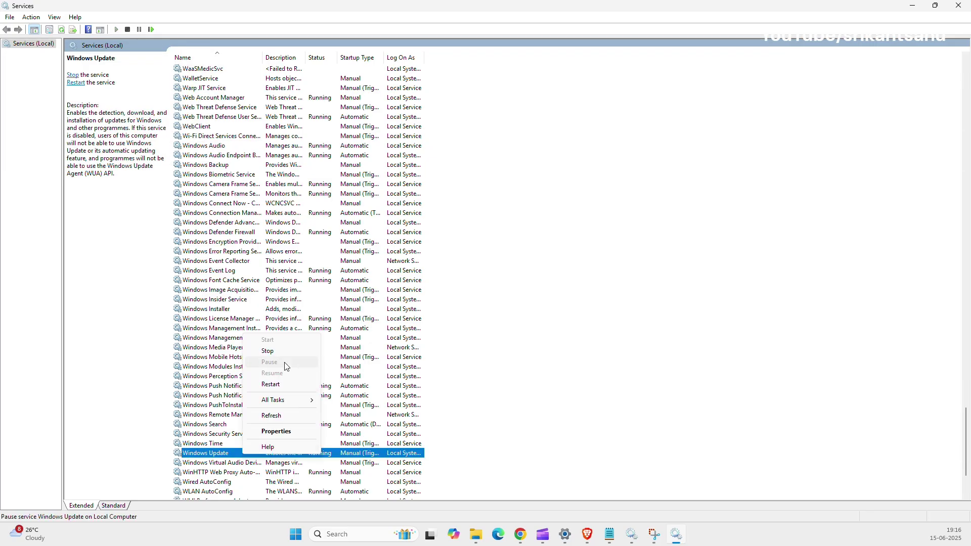
pyautogui.click(273, 386)
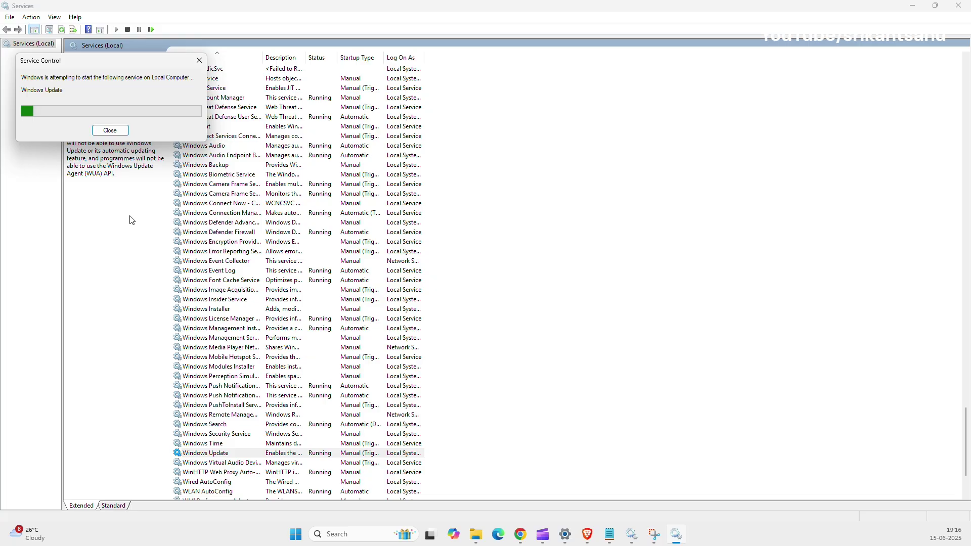
# Step: Start and then restart the Background Intelligent Transfer Service
pyautogui.press('b')
pyautogui.rightClick(220, 71)
pyautogui.click(237, 75)
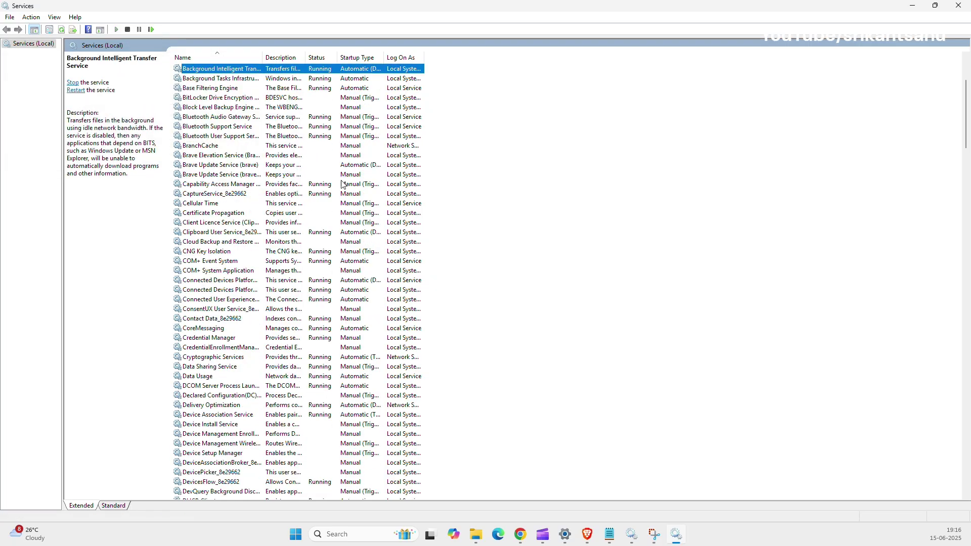
pyautogui.scroll(2, 342, 182)
pyautogui.rightClick(235, 126)
pyautogui.click(268, 176)
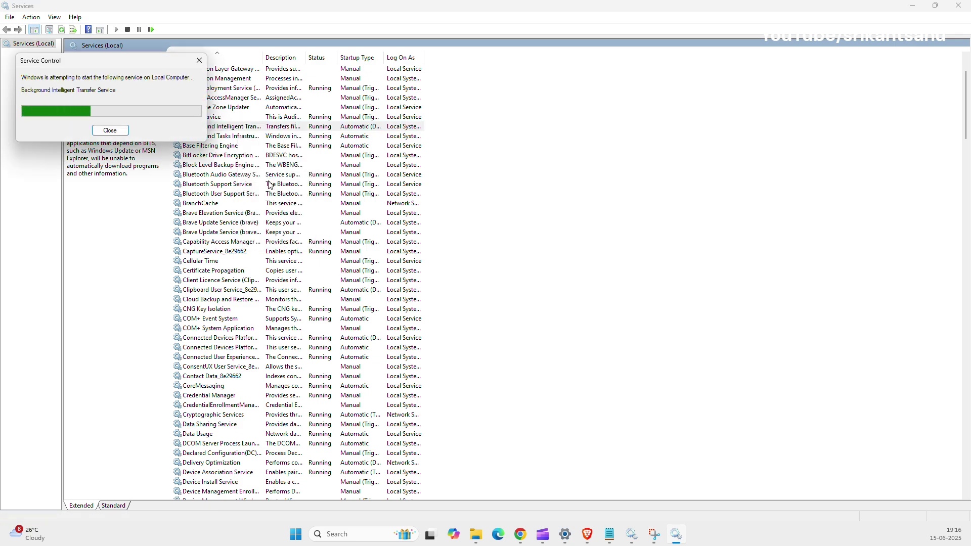
# Step: Select Cryptographic Services and bring up its action menu
pyautogui.click(209, 415)
pyautogui.scroll(-2, 210, 416)
pyautogui.rightClick(214, 355)
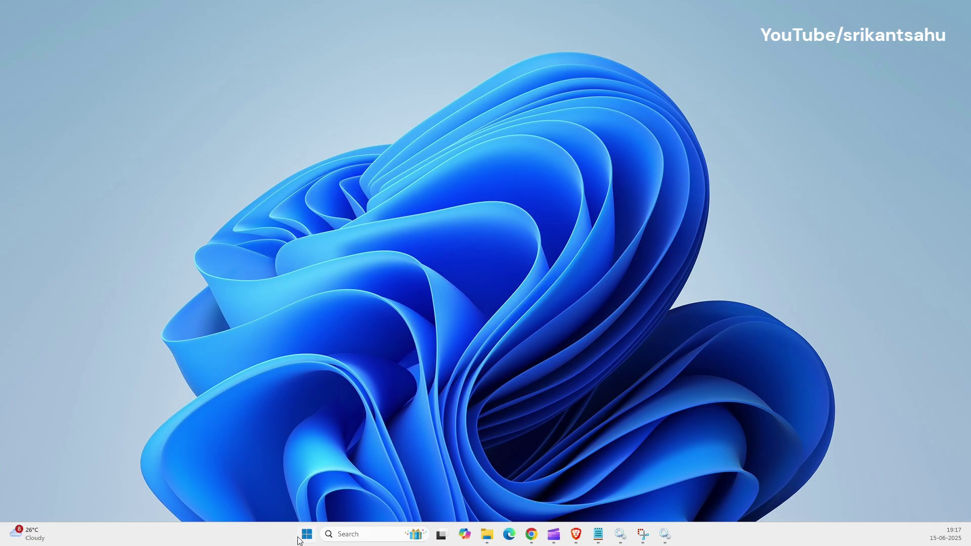
# Step: From Start, open Settings, go to Windows Update and run Check for updates
pyautogui.click(300, 539)
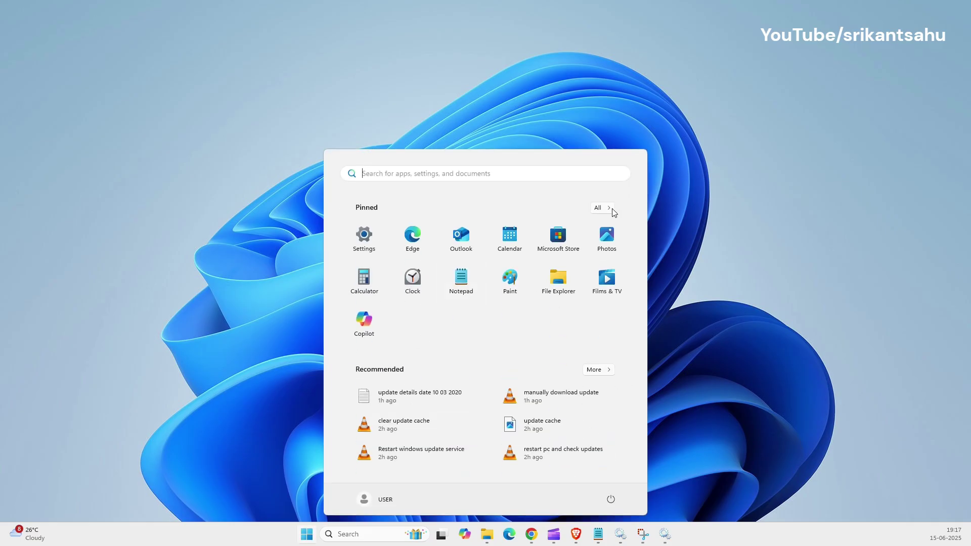
pyautogui.click(370, 241)
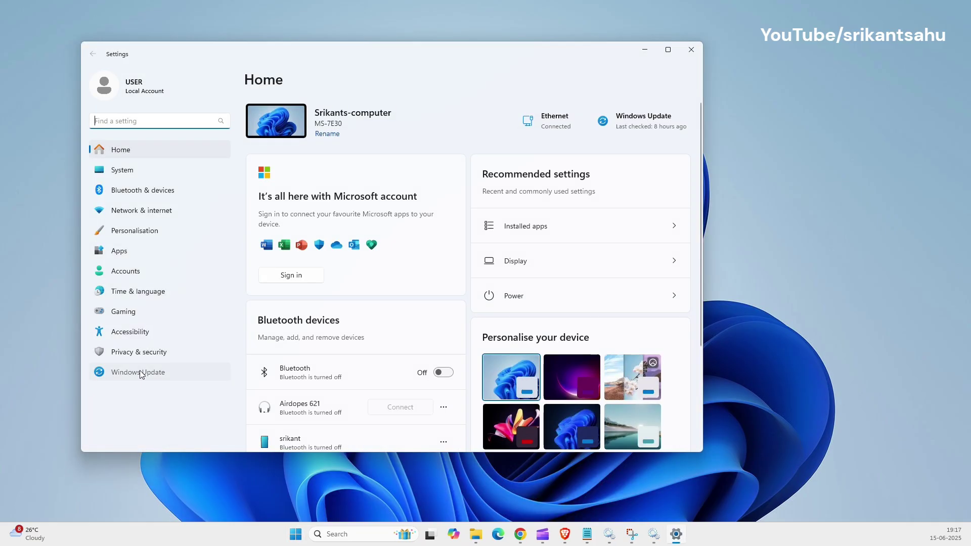
pyautogui.click(140, 372)
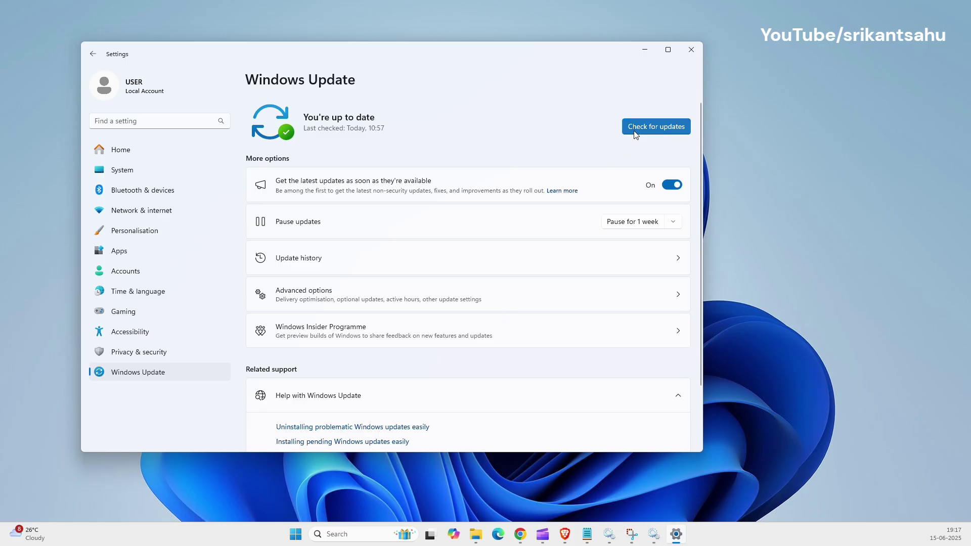
pyautogui.click(635, 133)
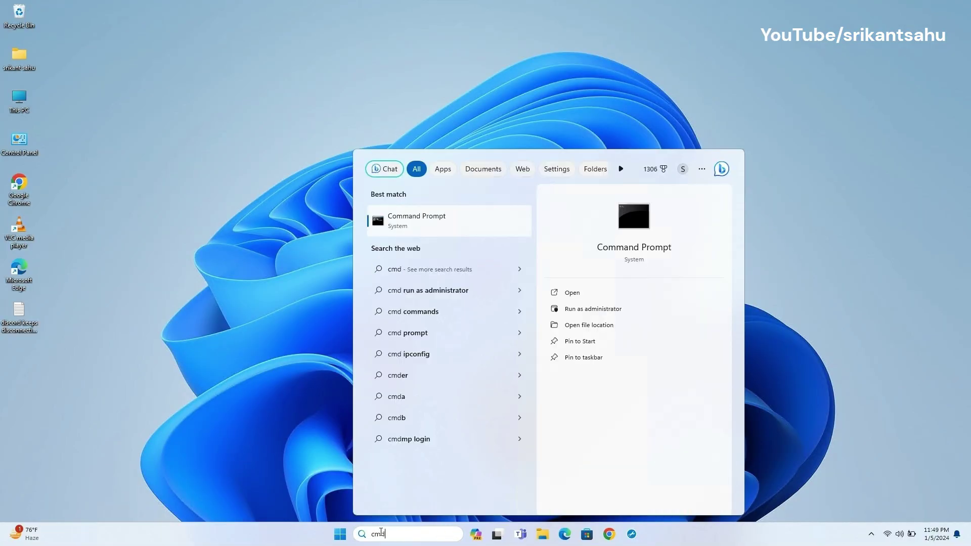
# Step: In an elevated Command Prompt, run sfc /scannow, then paste and run DISM /RestoreHealth
pyautogui.click(592, 308)
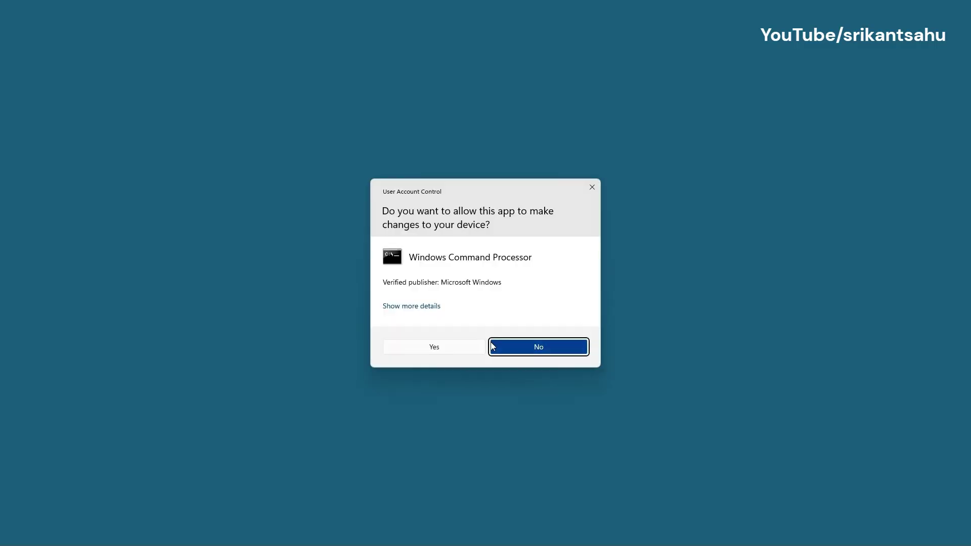
pyautogui.click(538, 347)
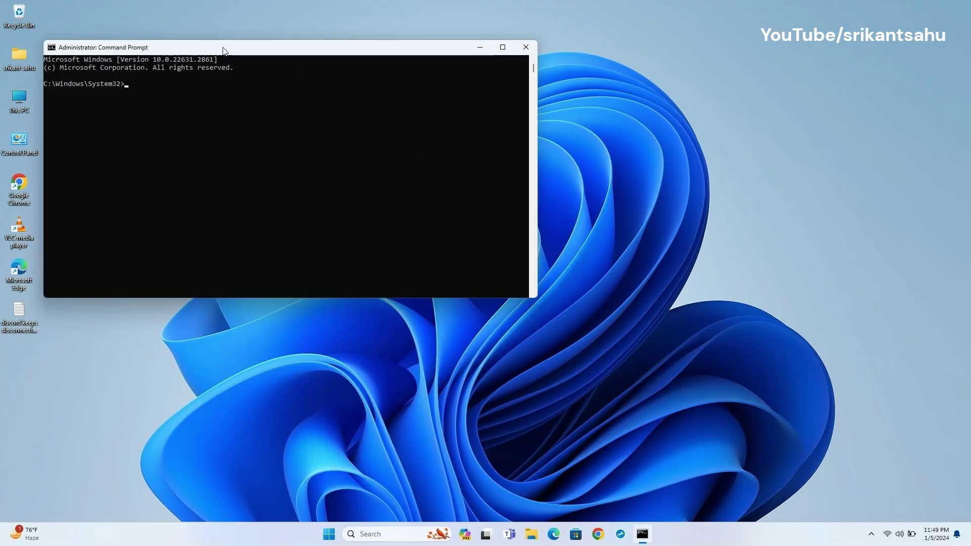
pyautogui.moveTo(223, 48); pyautogui.dragTo(515, 95)
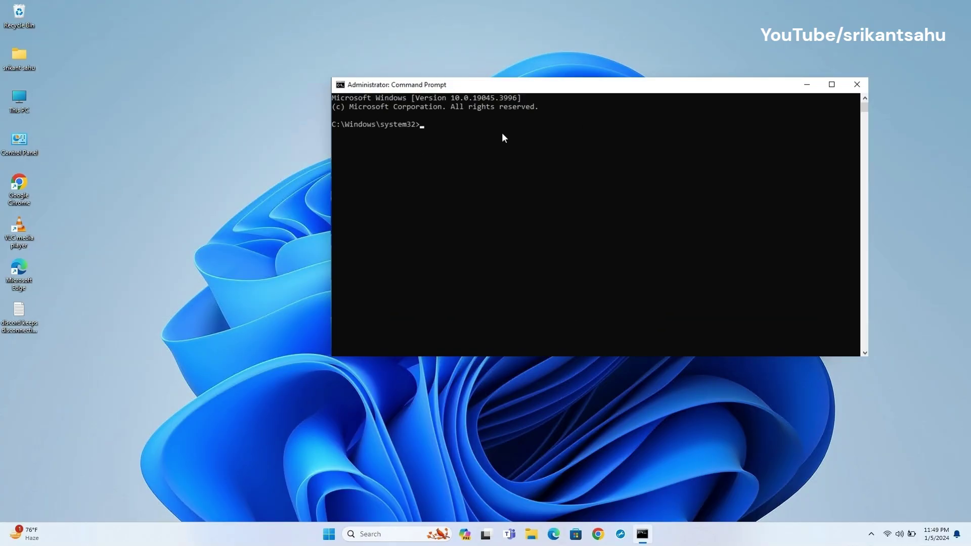
pyautogui.write('sfc /scannow')
pyautogui.press('Return')
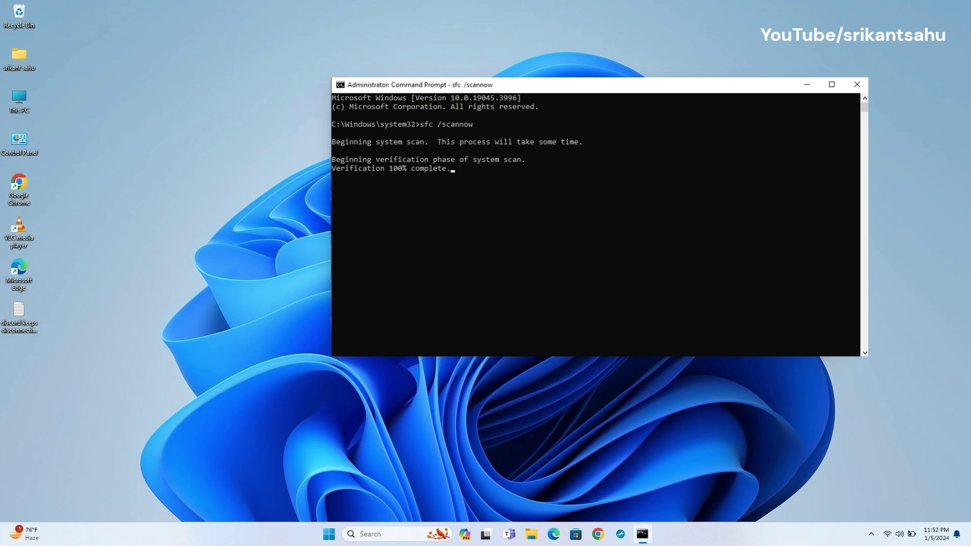
pyautogui.rightClick(450, 212)
pyautogui.press('Return')
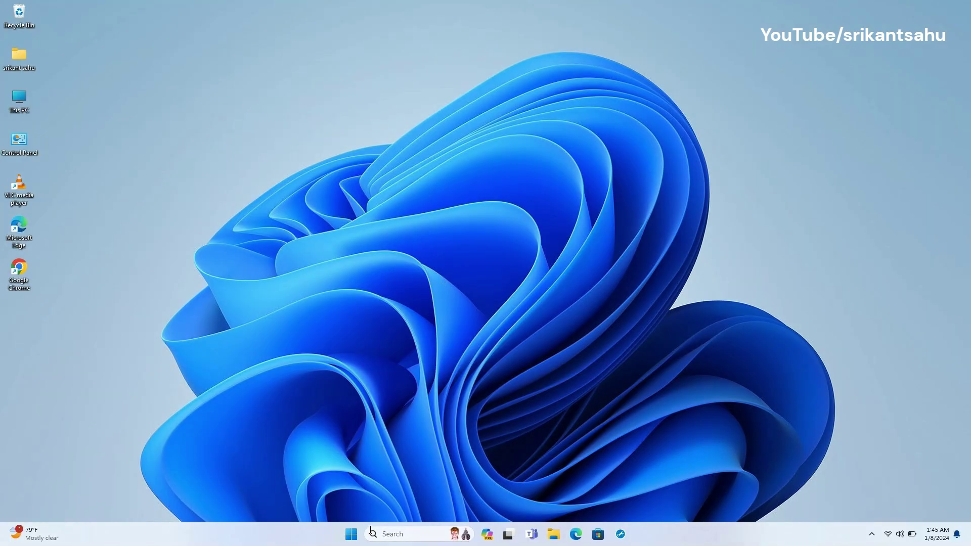
# Step: In msconfig, hide all Microsoft services, disable the rest, then open startup apps in Task Manager
pyautogui.click(393, 534)
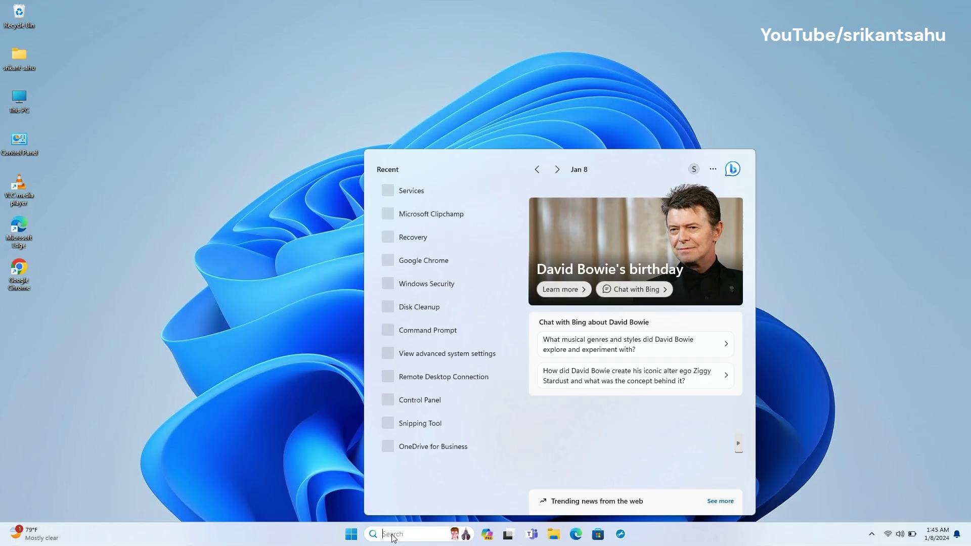
pyautogui.write('msconfig')
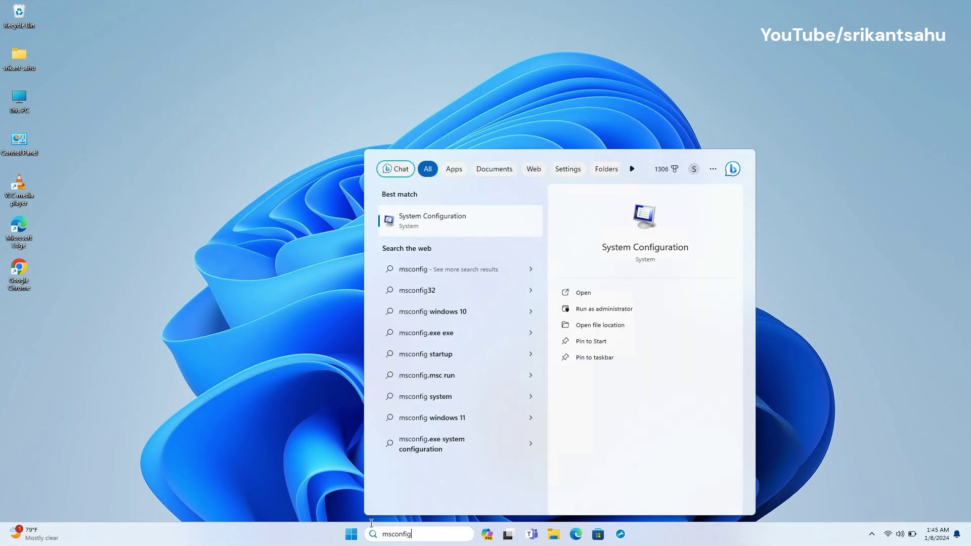
pyautogui.click(440, 216)
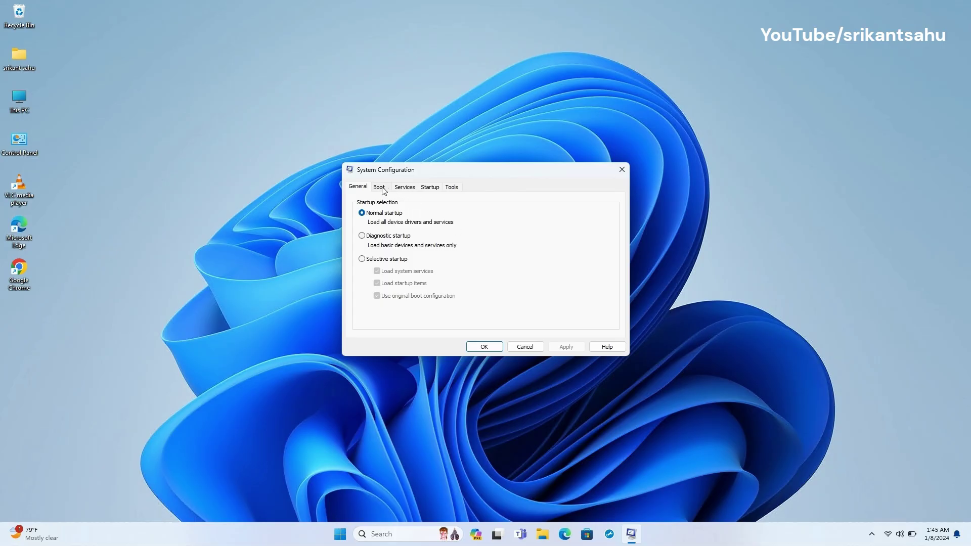
pyautogui.click(382, 190)
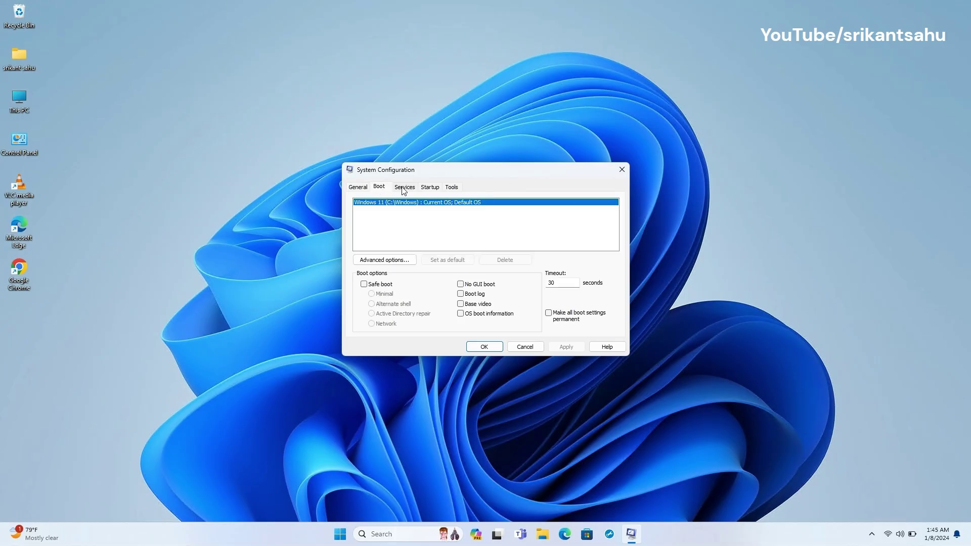
pyautogui.click(403, 188)
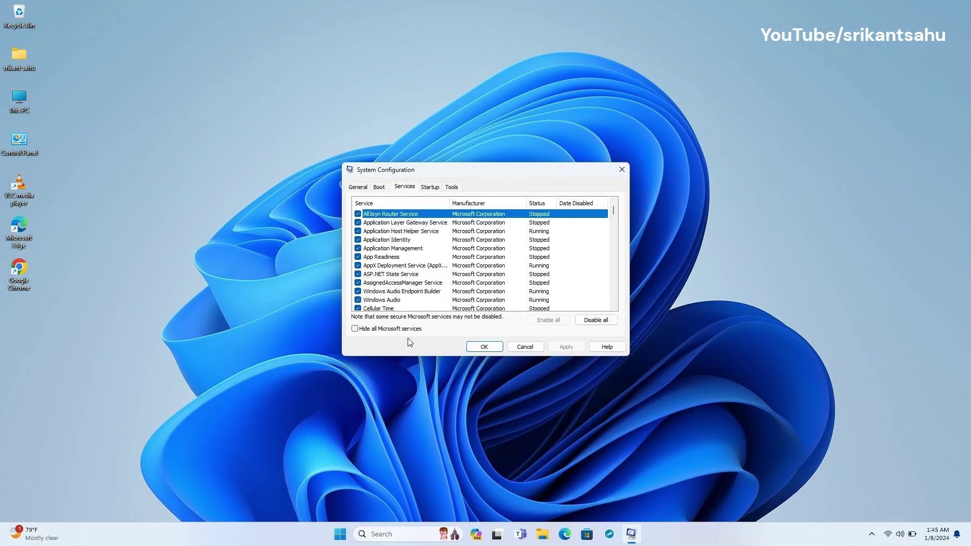
pyautogui.click(373, 331)
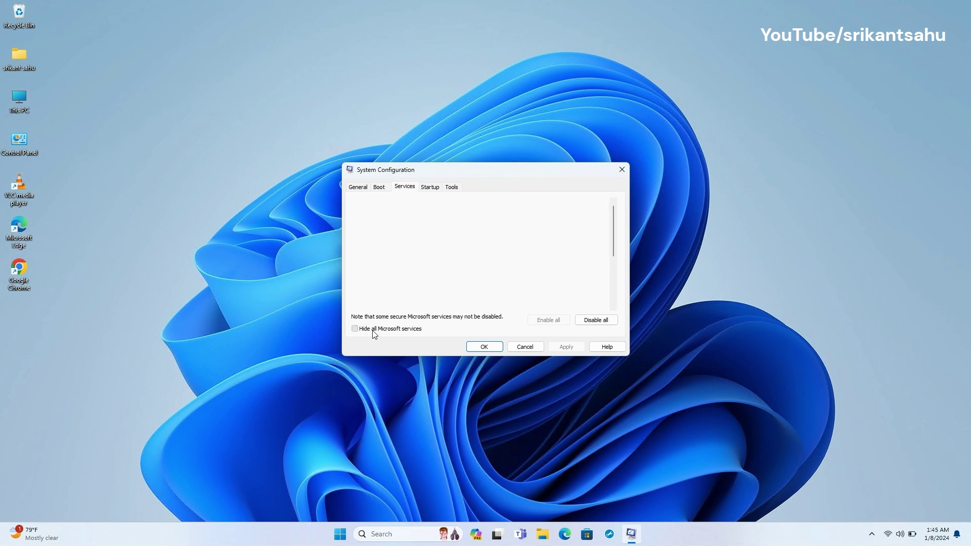
pyautogui.click(602, 324)
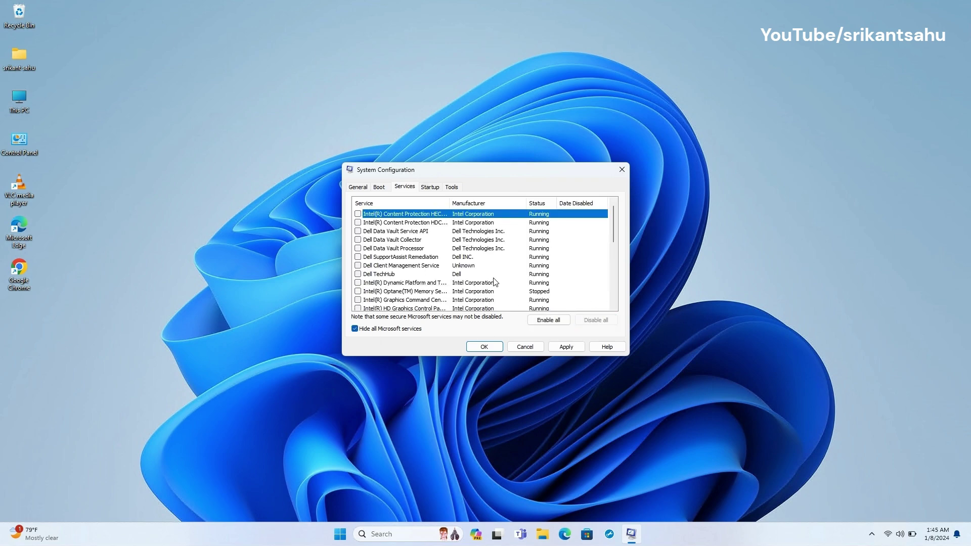
pyautogui.click(430, 188)
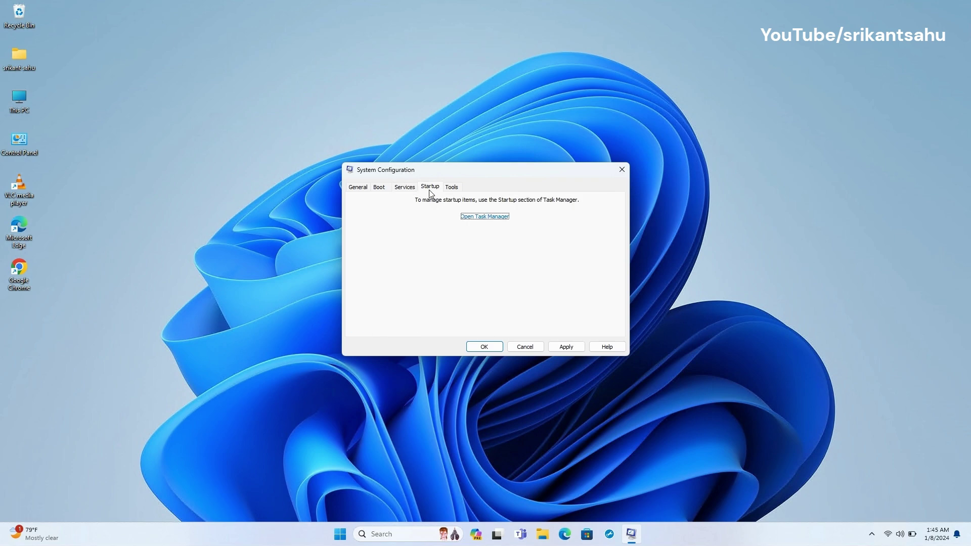
pyautogui.click(484, 217)
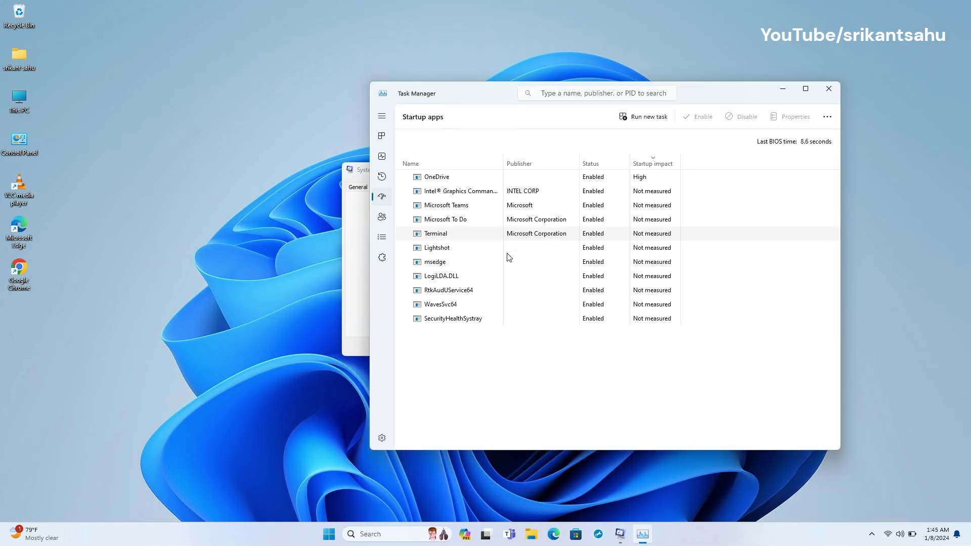
# Step: Disable OneDrive, Microsoft Teams, Microsoft To Do and Lightshot as startup apps
pyautogui.rightClick(584, 184)
pyautogui.click(599, 187)
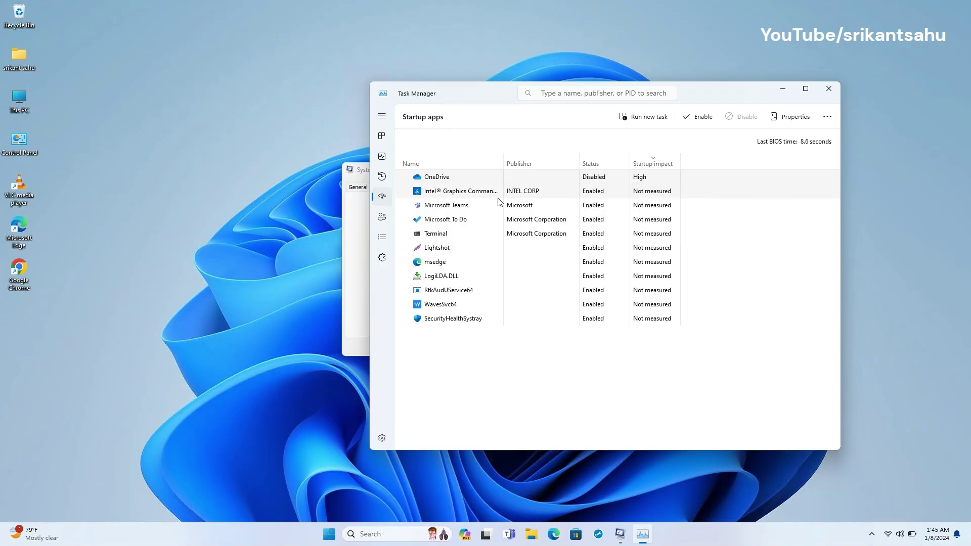
pyautogui.rightClick(596, 207)
pyautogui.click(615, 214)
pyautogui.rightClick(589, 222)
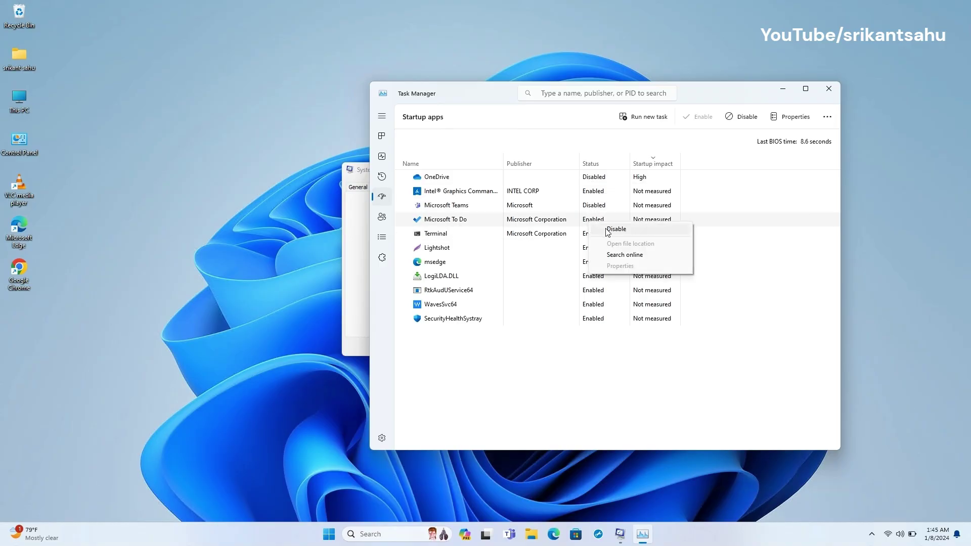
pyautogui.click(613, 229)
pyautogui.rightClick(588, 248)
pyautogui.click(614, 255)
# Step: Close Task Manager and save the clean-boot configuration with Apply and OK
pyautogui.click(828, 88)
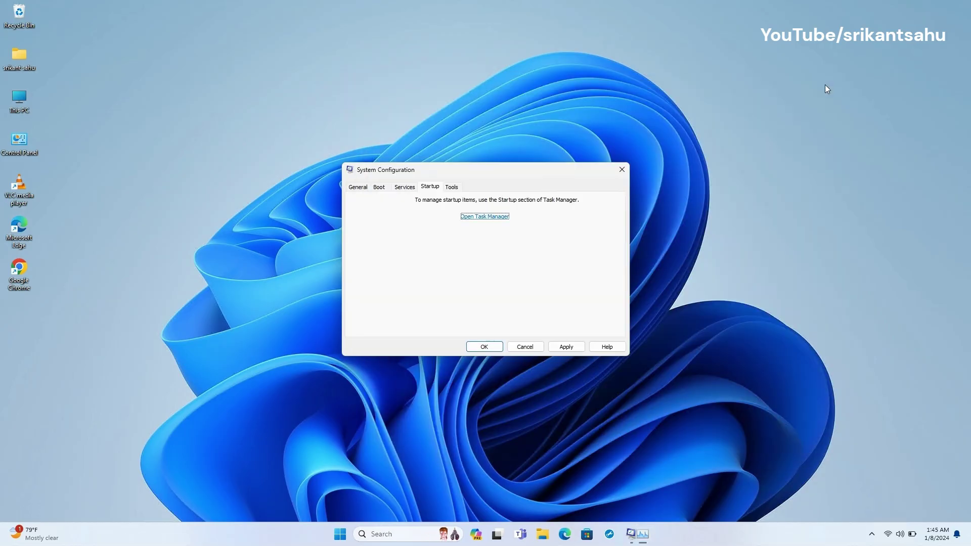
pyautogui.click(566, 346)
pyautogui.click(481, 347)
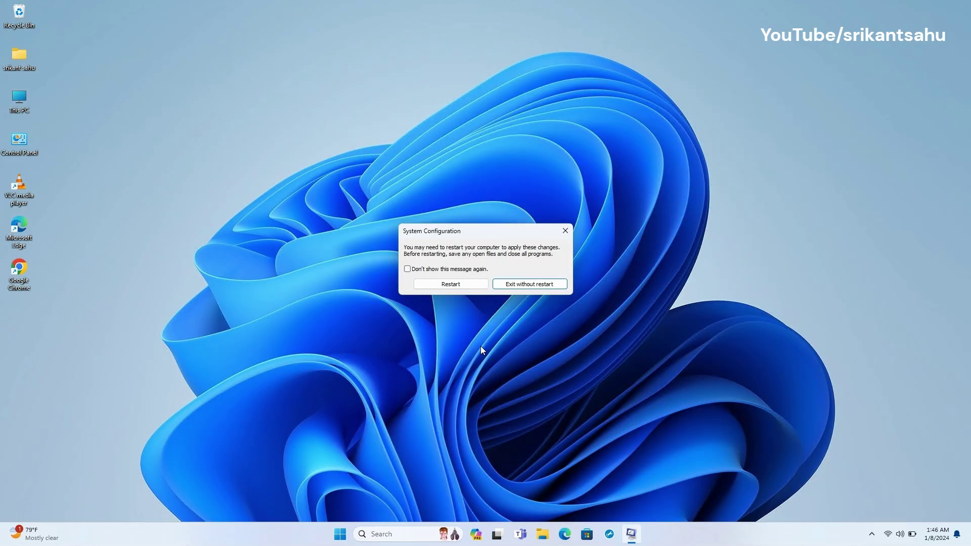
# Step: Dismiss the restart prompt, then run Check for updates on Settings' Windows Update page
pyautogui.click(439, 285)
pyautogui.click(351, 534)
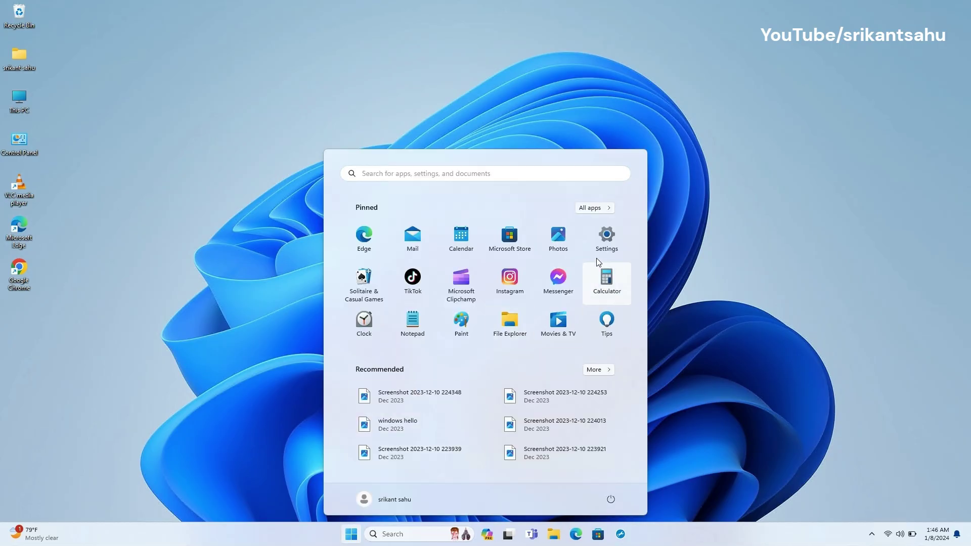
pyautogui.click(607, 236)
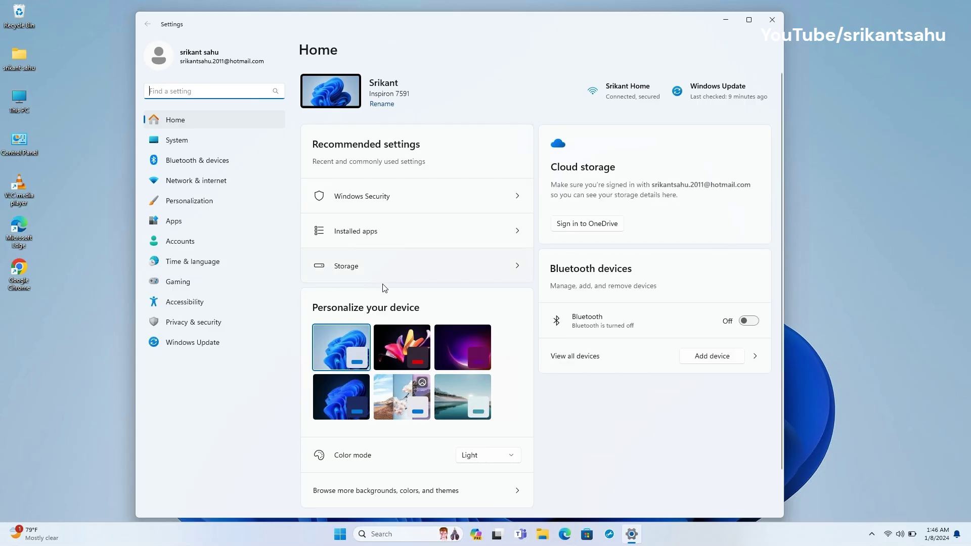
pyautogui.click(202, 344)
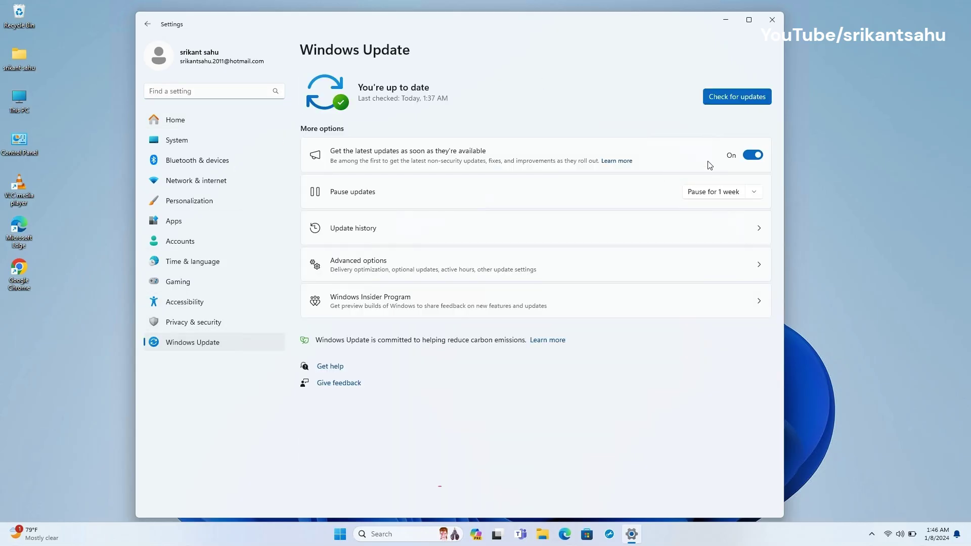
pyautogui.click(765, 97)
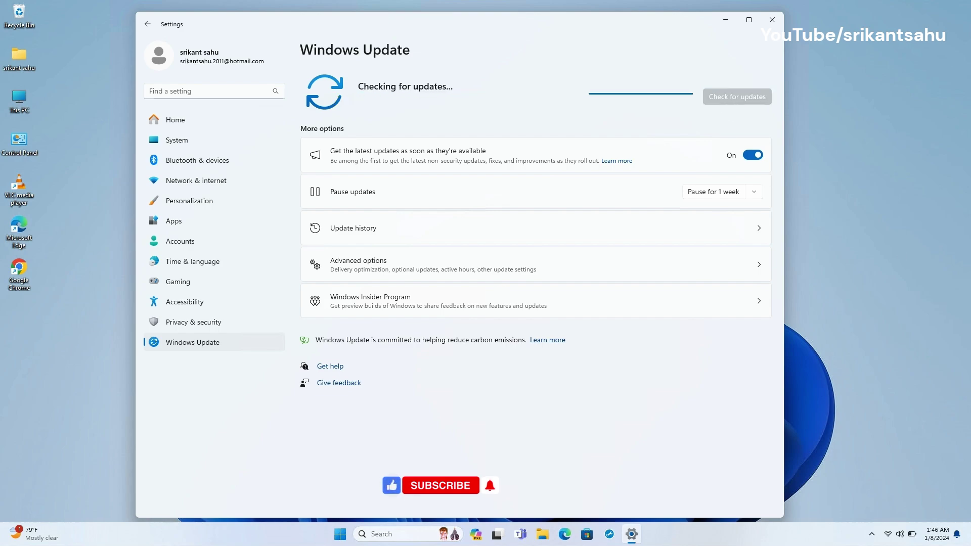